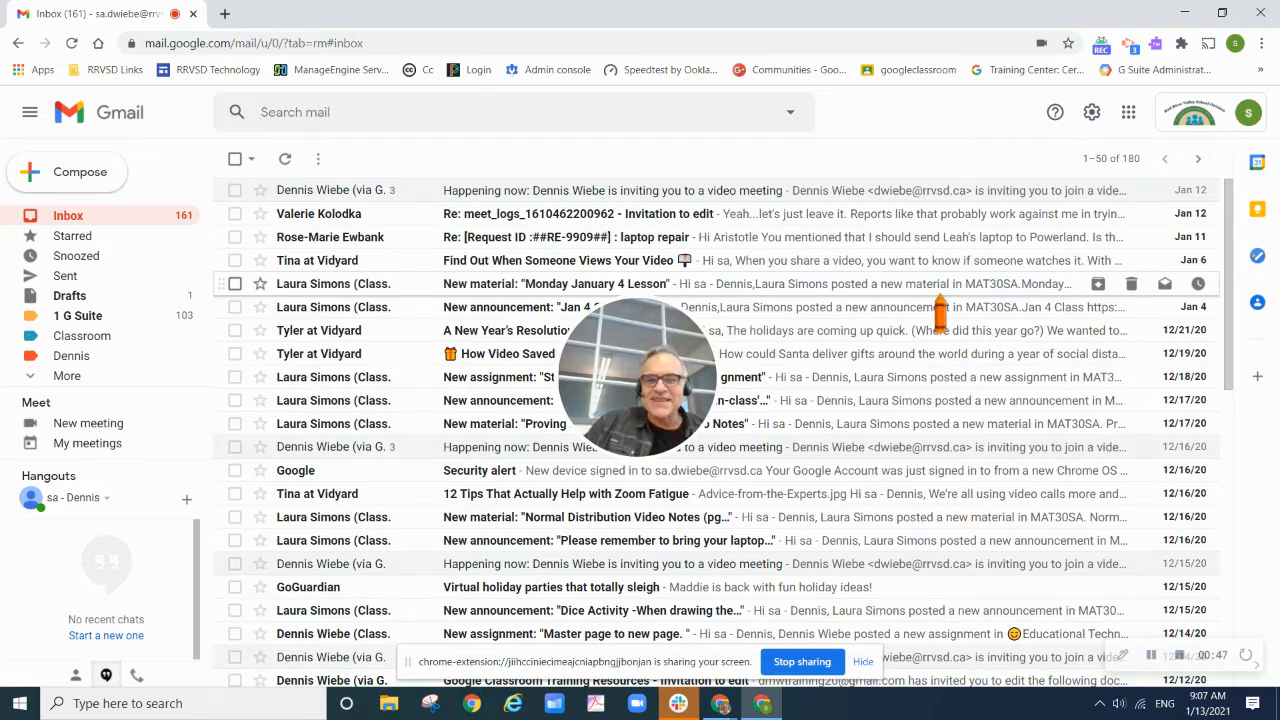
drag(650, 375, 74, 422)
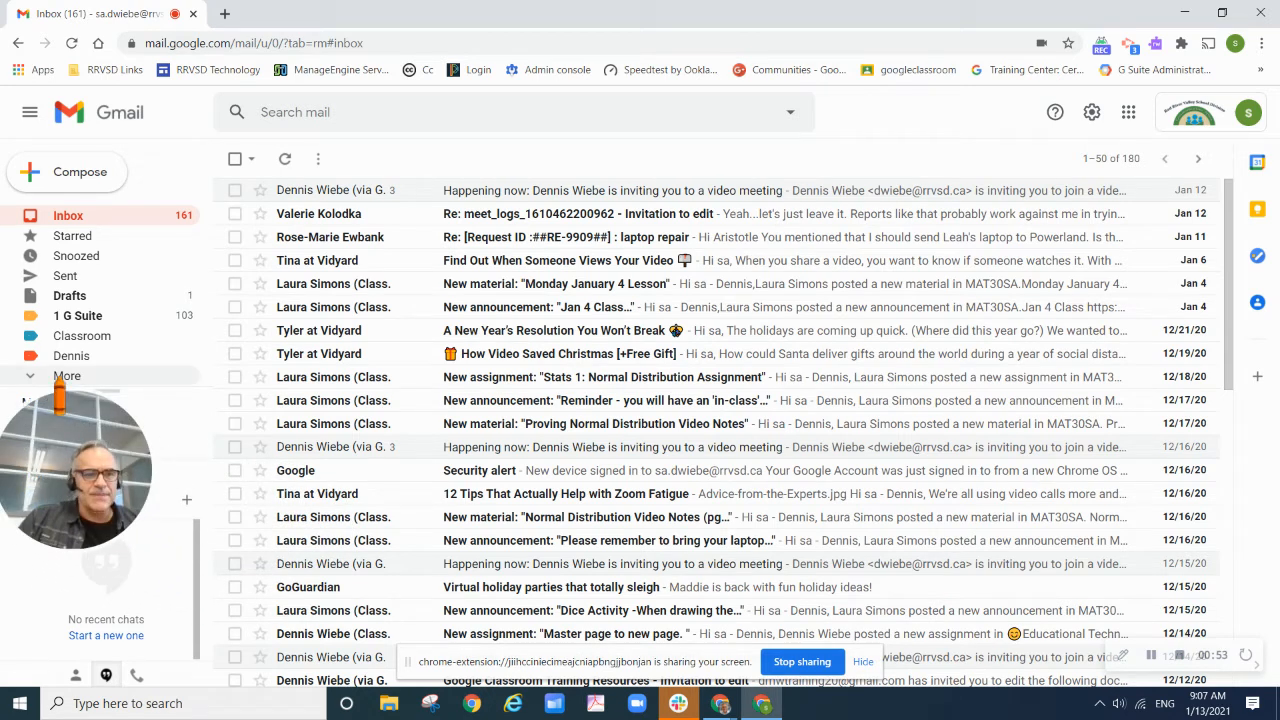
- Create a new top-level mail label named Vidyard
click(60, 378)
scroll(210, 300, down, 1)
scroll(220, 318, down, 3)
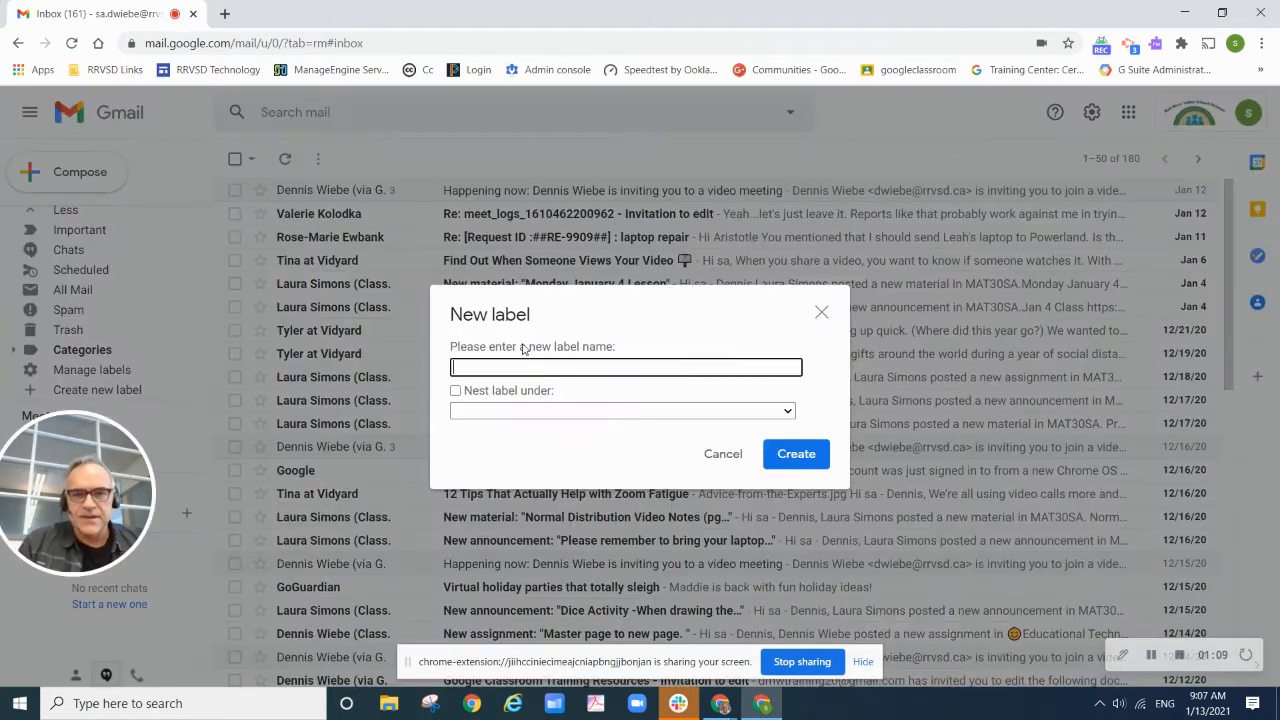
text(Vidyar)
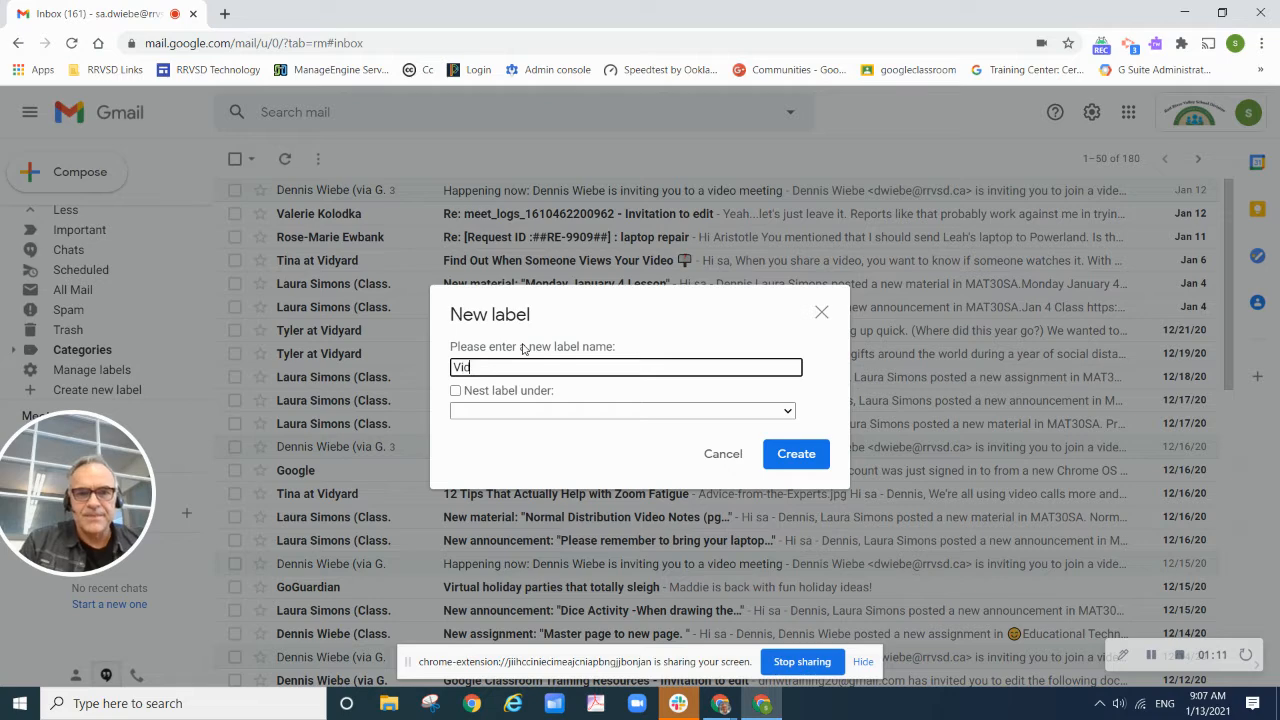
text(d)
click(781, 456)
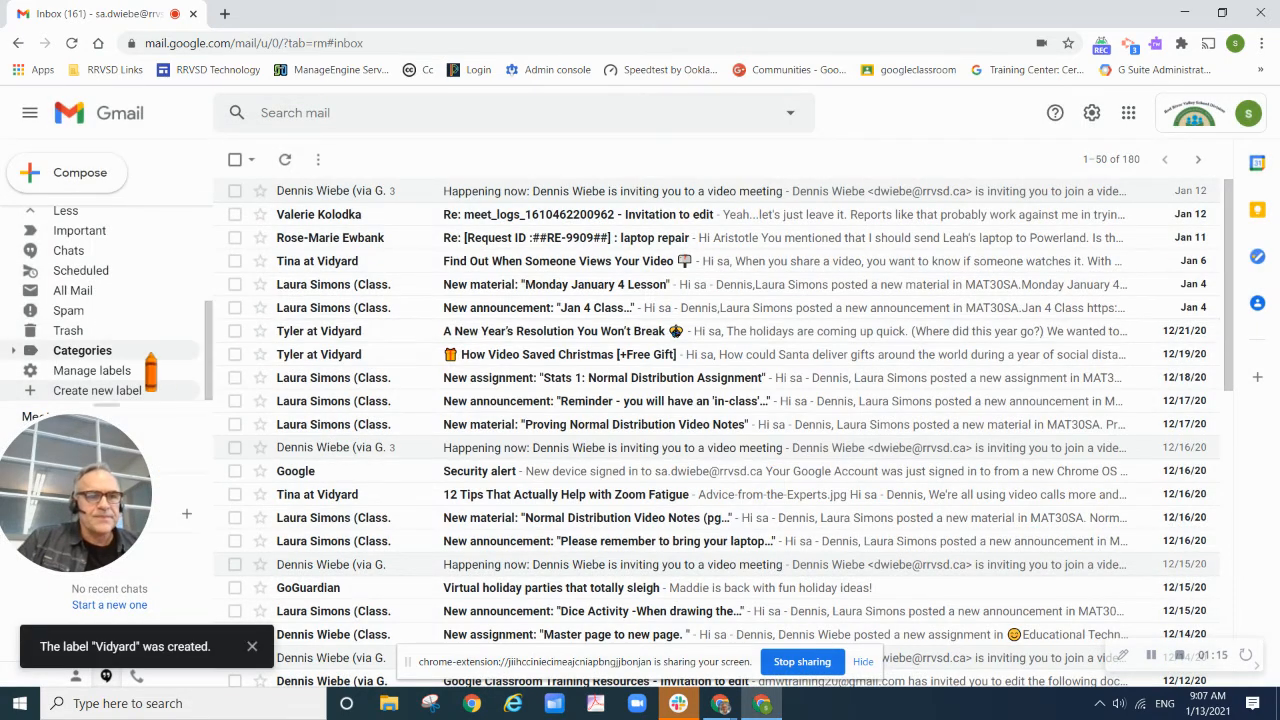
- Set the color of the Vidyard label to dark green
scroll(150, 370, up, 4)
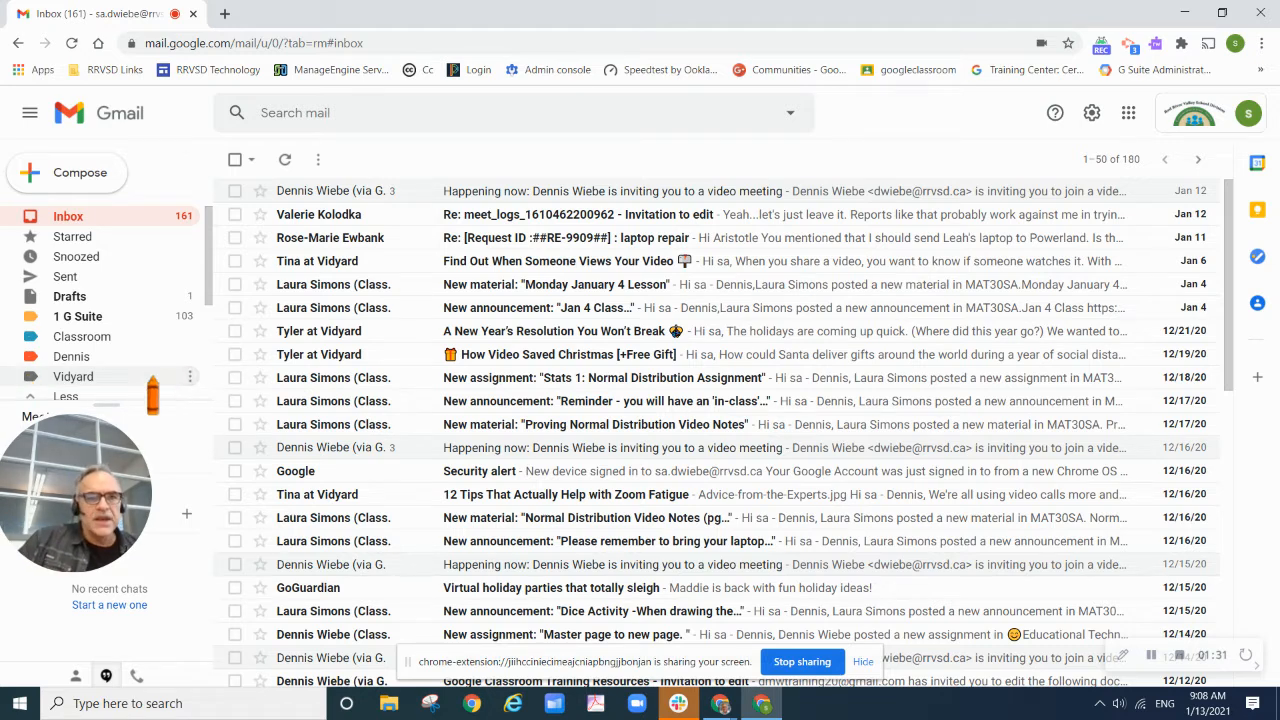
click(189, 376)
mouse_move(322, 371)
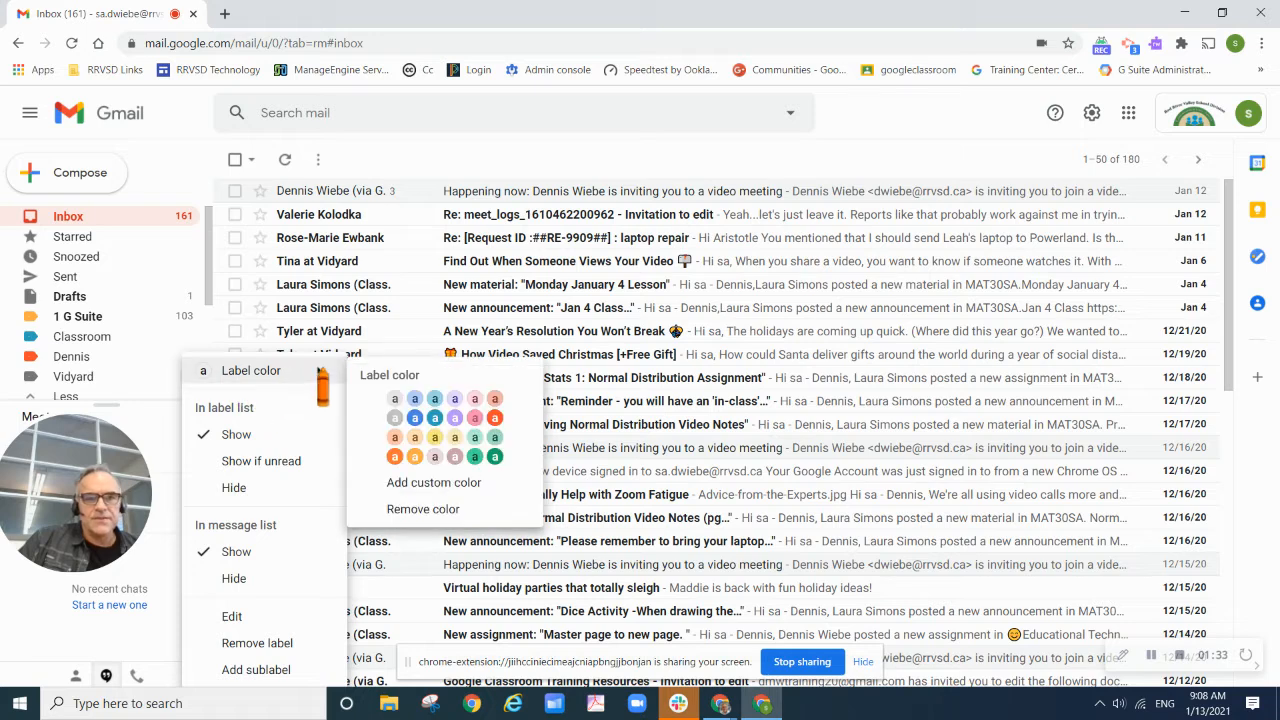
click(495, 457)
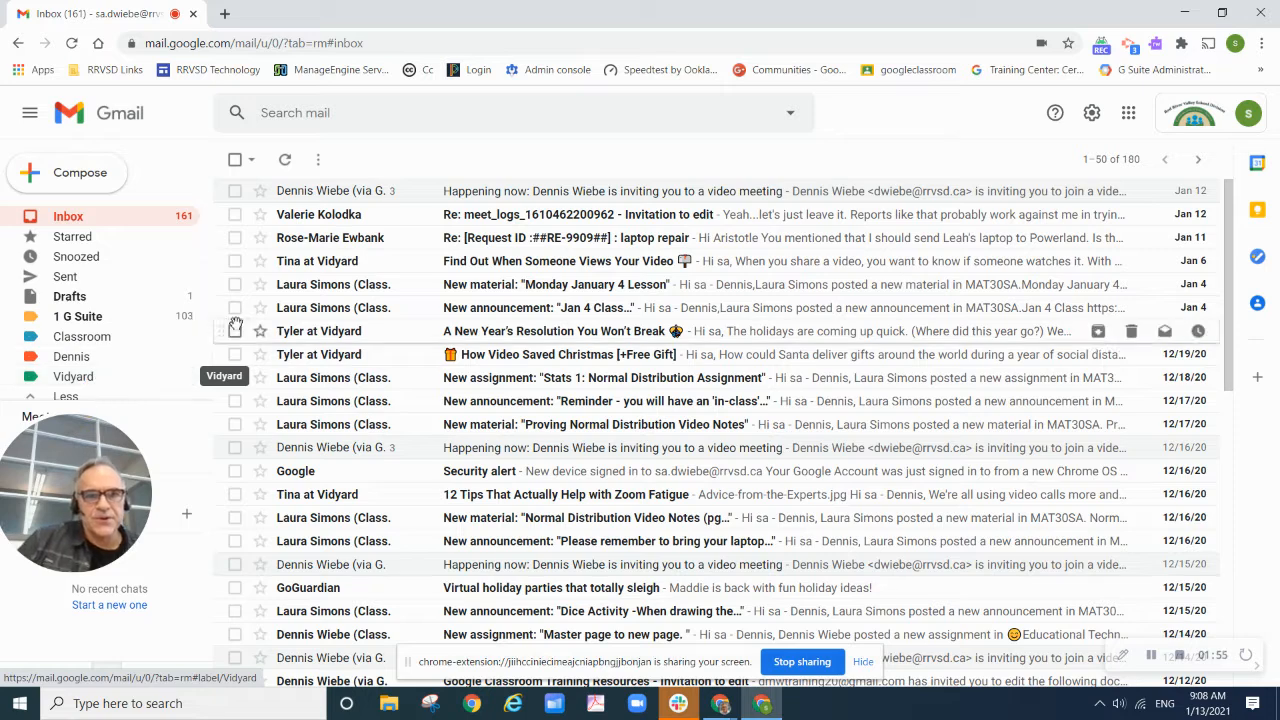
- Open the Vidyard message "Find Out When Someone Views Your Video" and start a filter for messages like it
mouse_move(336, 266)
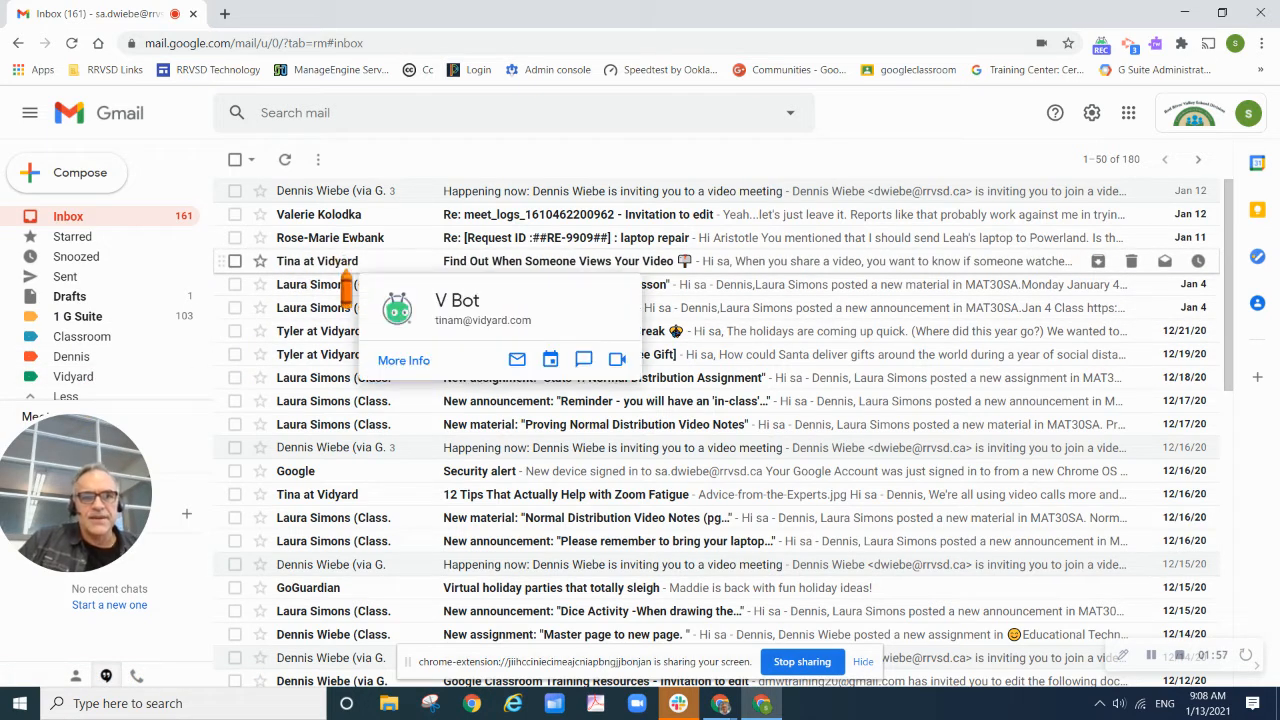
click(478, 265)
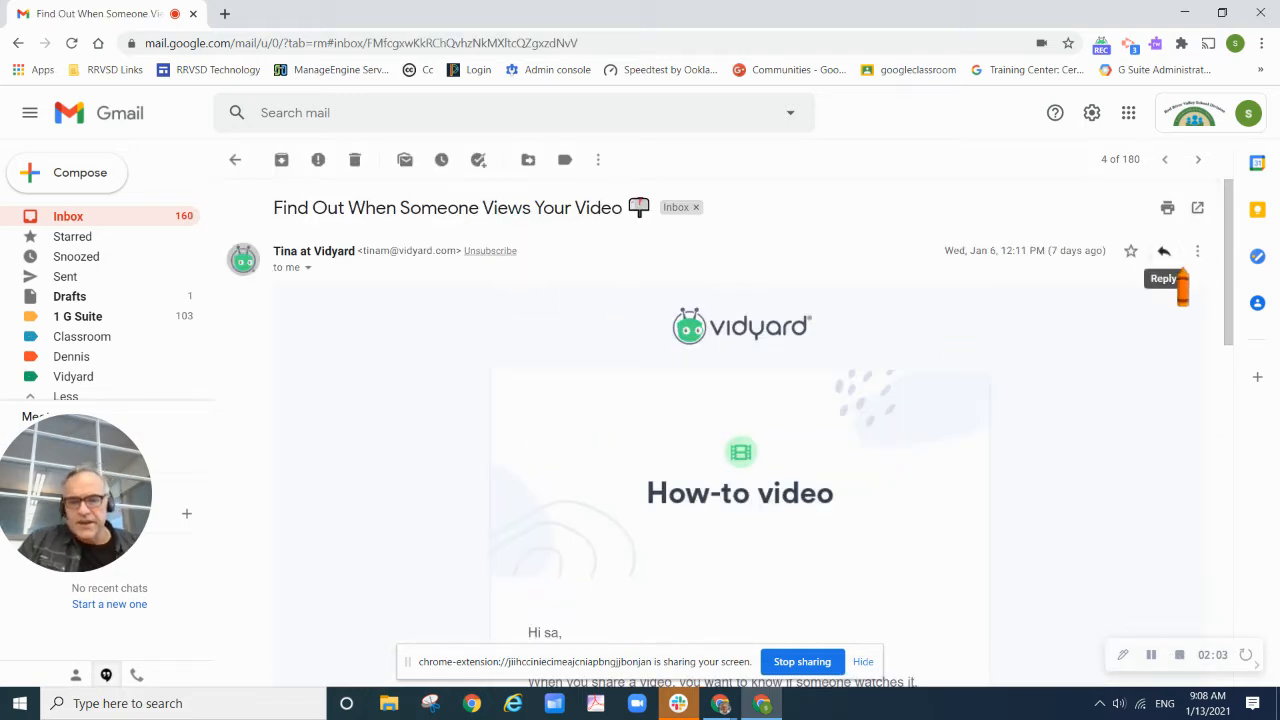
scroll(1199, 269, up, 2)
scroll(1199, 269, up, 4)
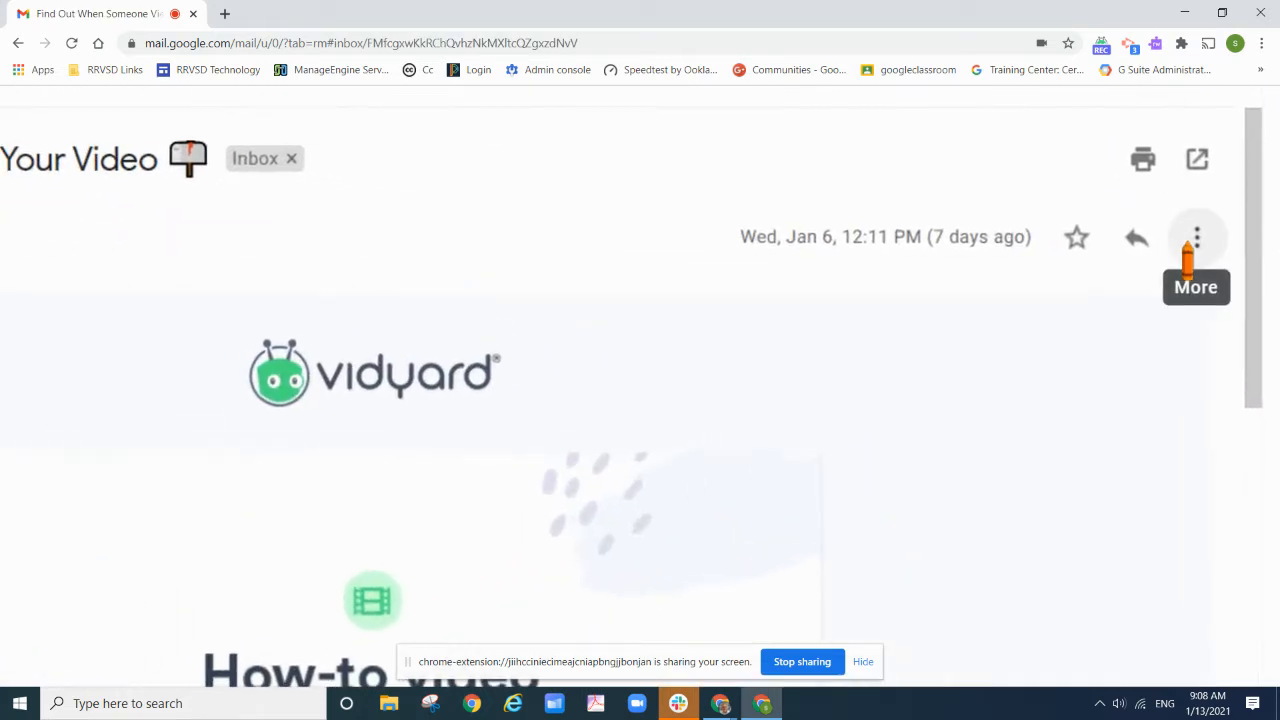
scroll(1187, 257, down, 5)
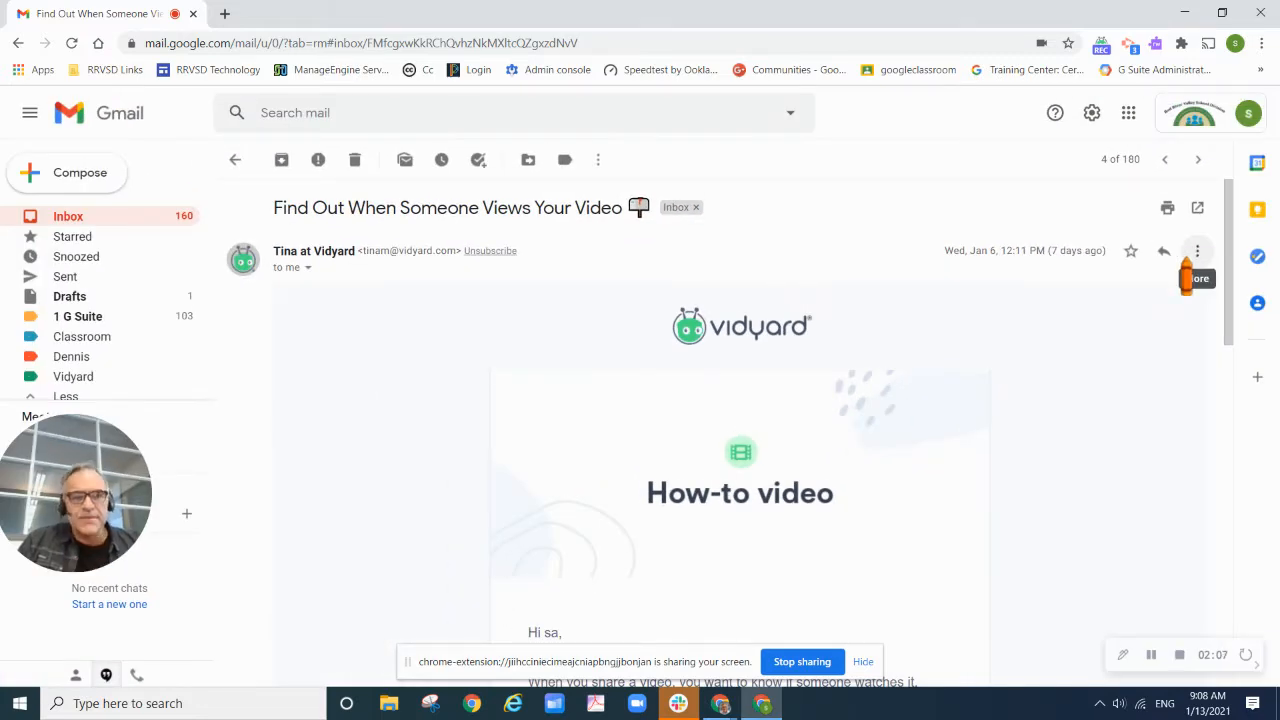
click(1197, 253)
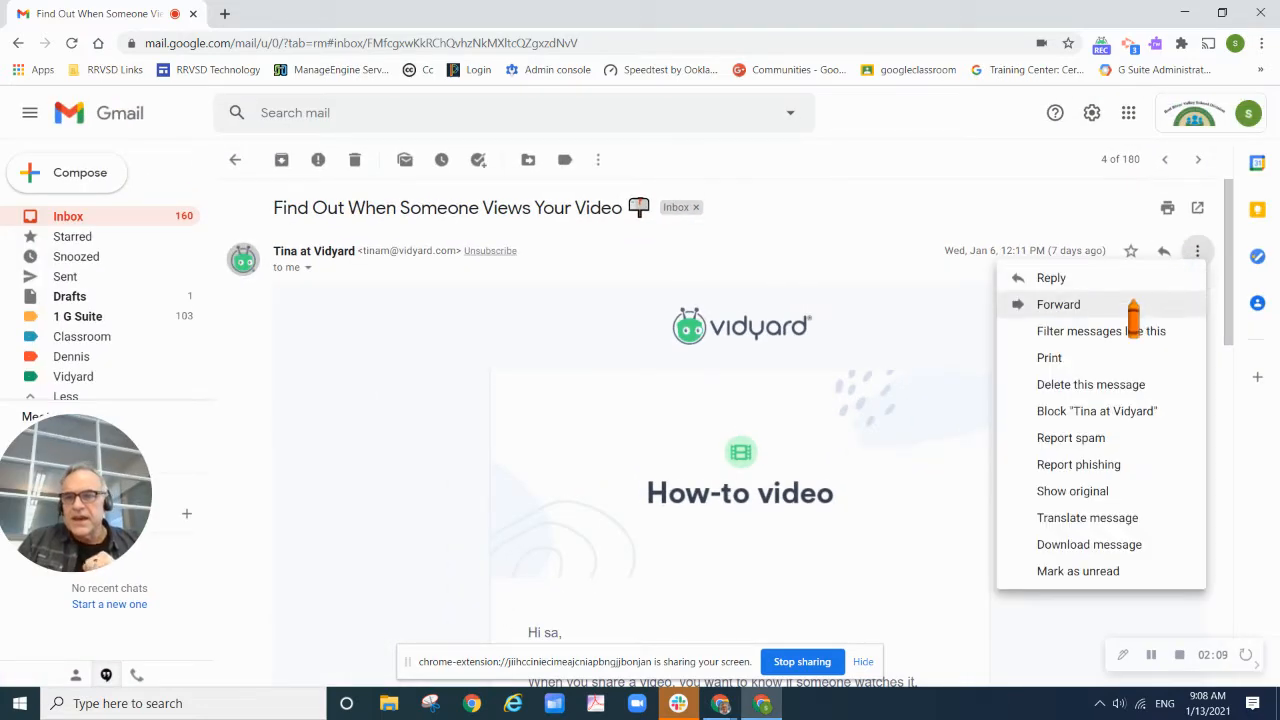
click(1120, 331)
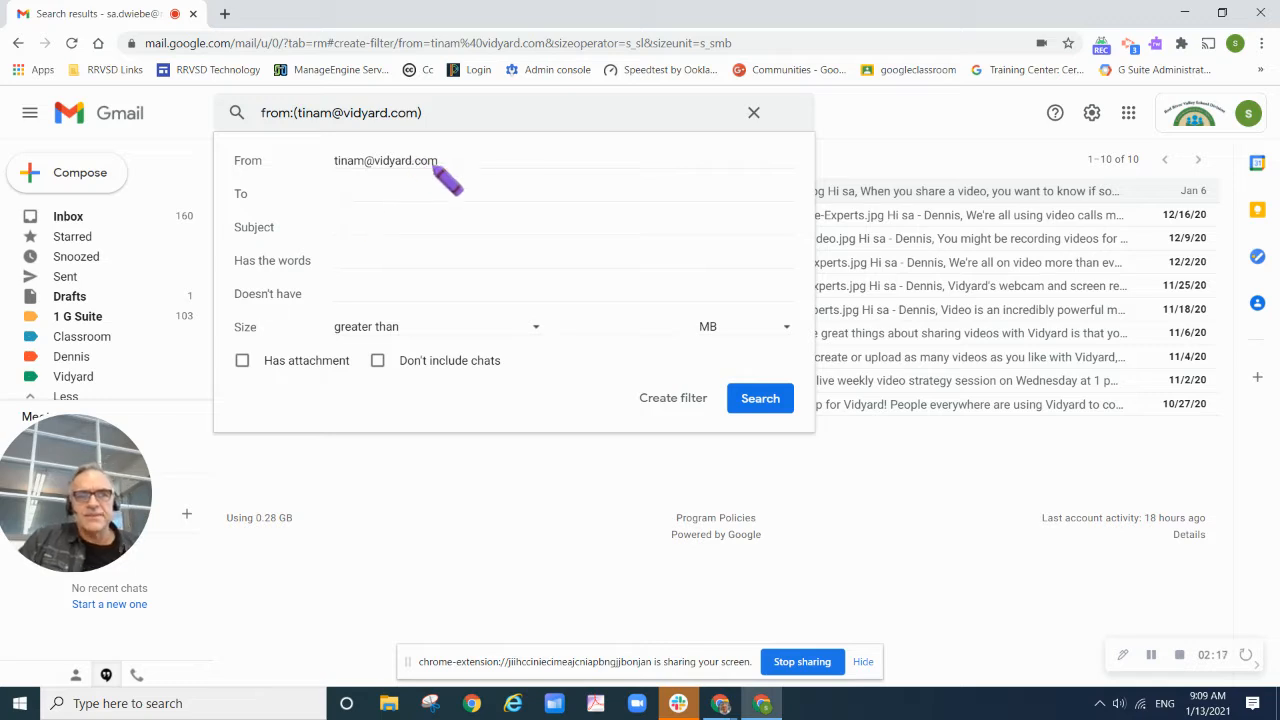
- Create the sender filter so messages skip the Inbox and get the Vidyard label, applying it to the matching conversations too
drag(441, 164, 343, 172)
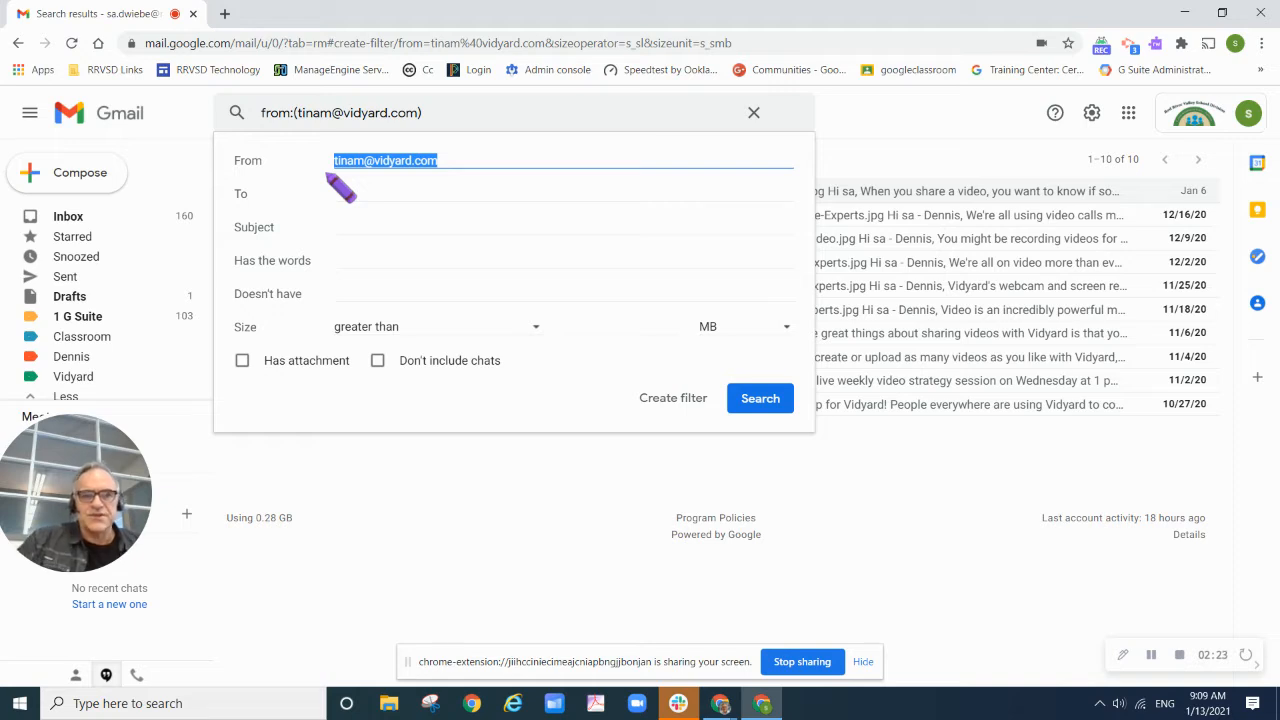
click(680, 400)
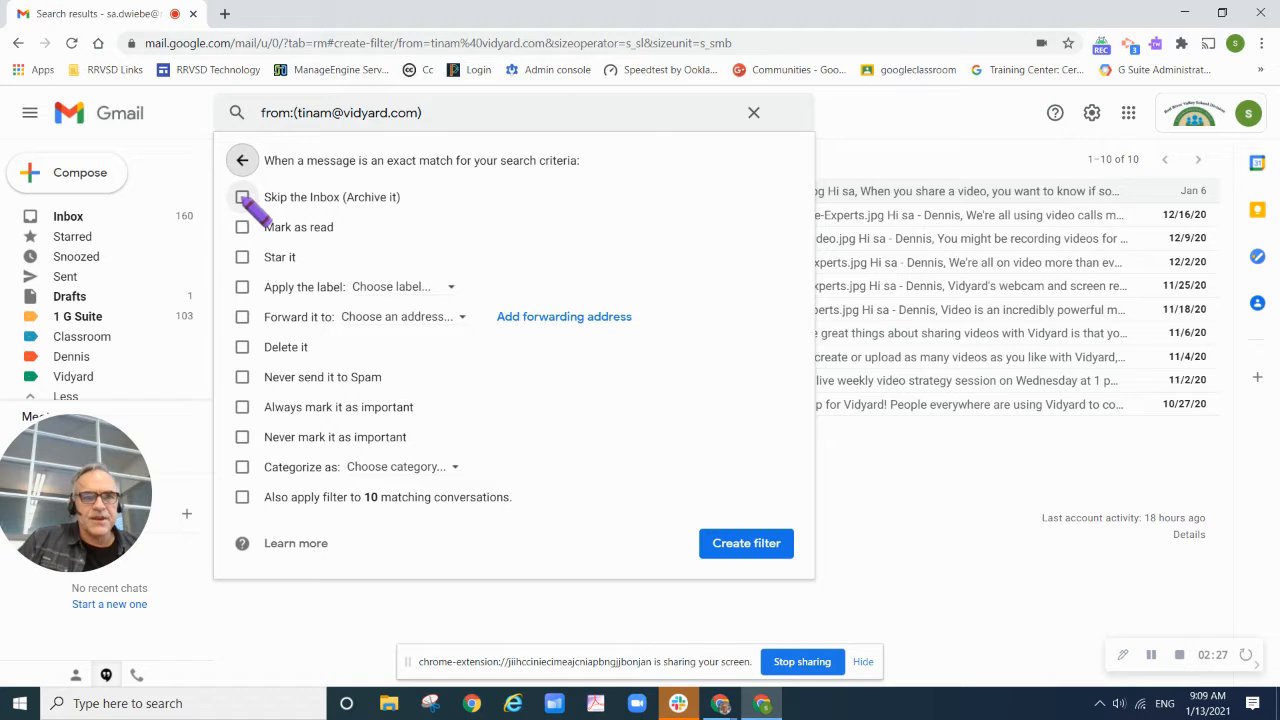
click(243, 197)
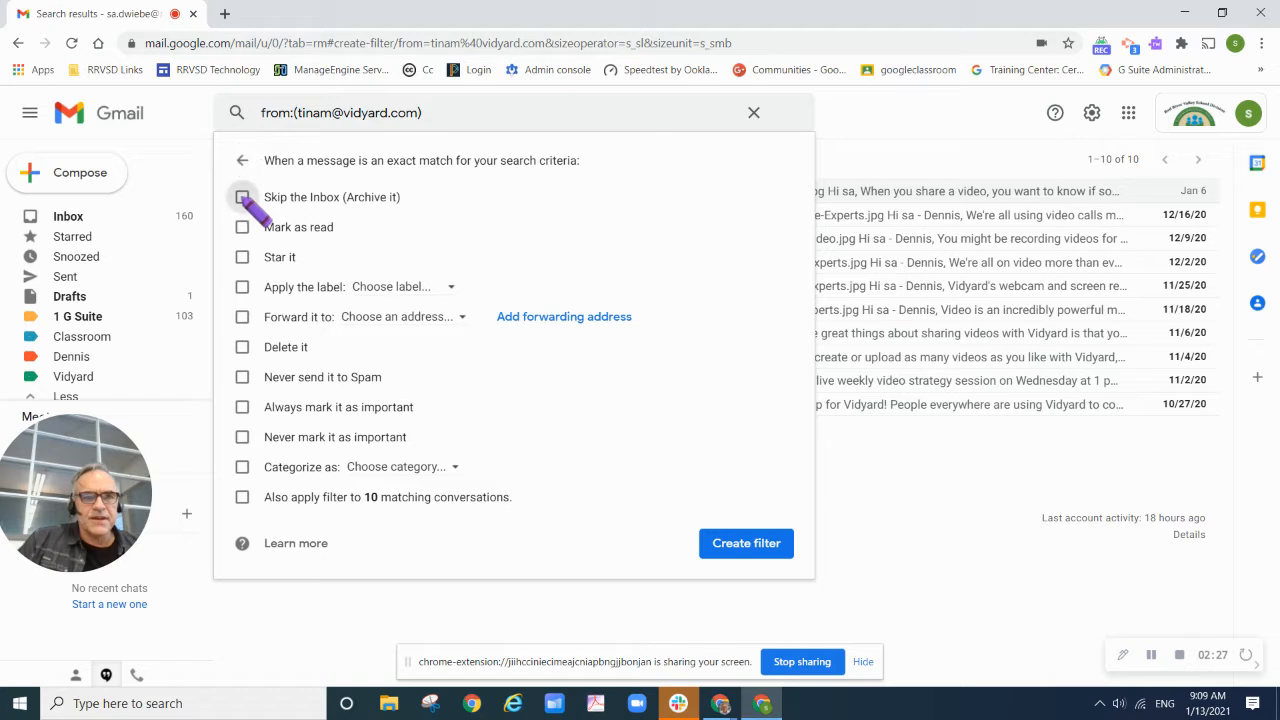
click(242, 287)
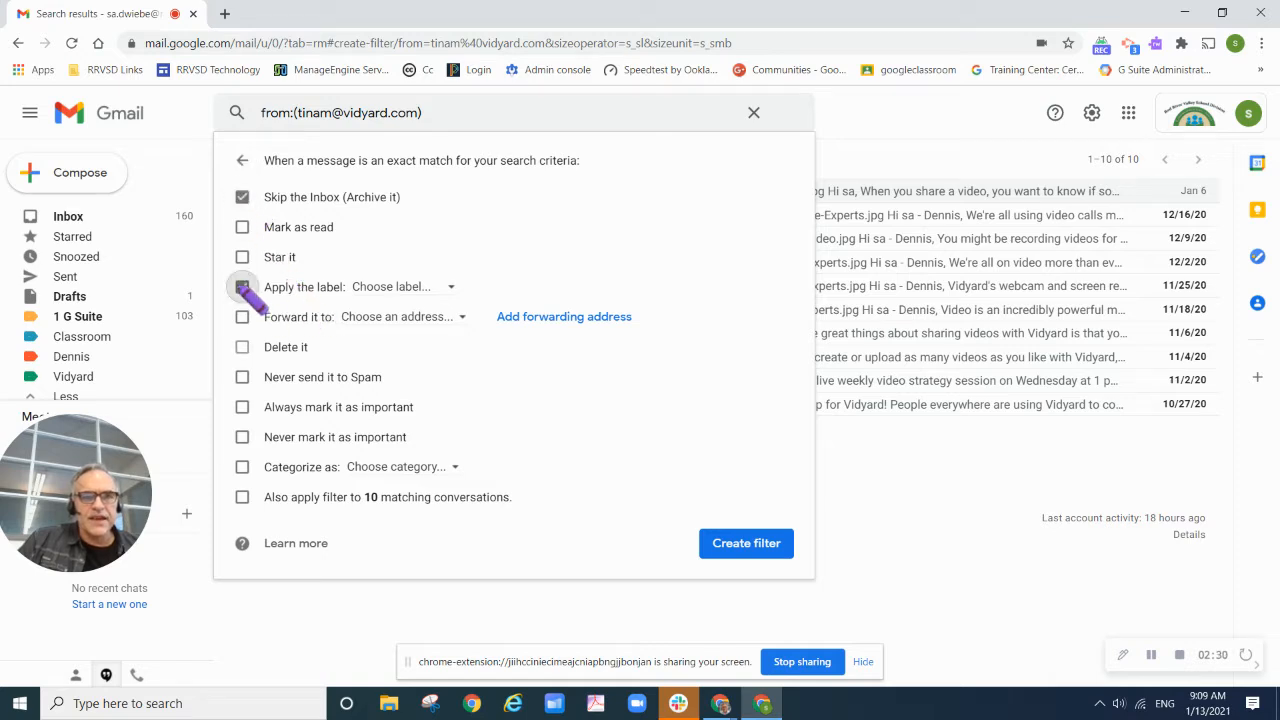
click(451, 290)
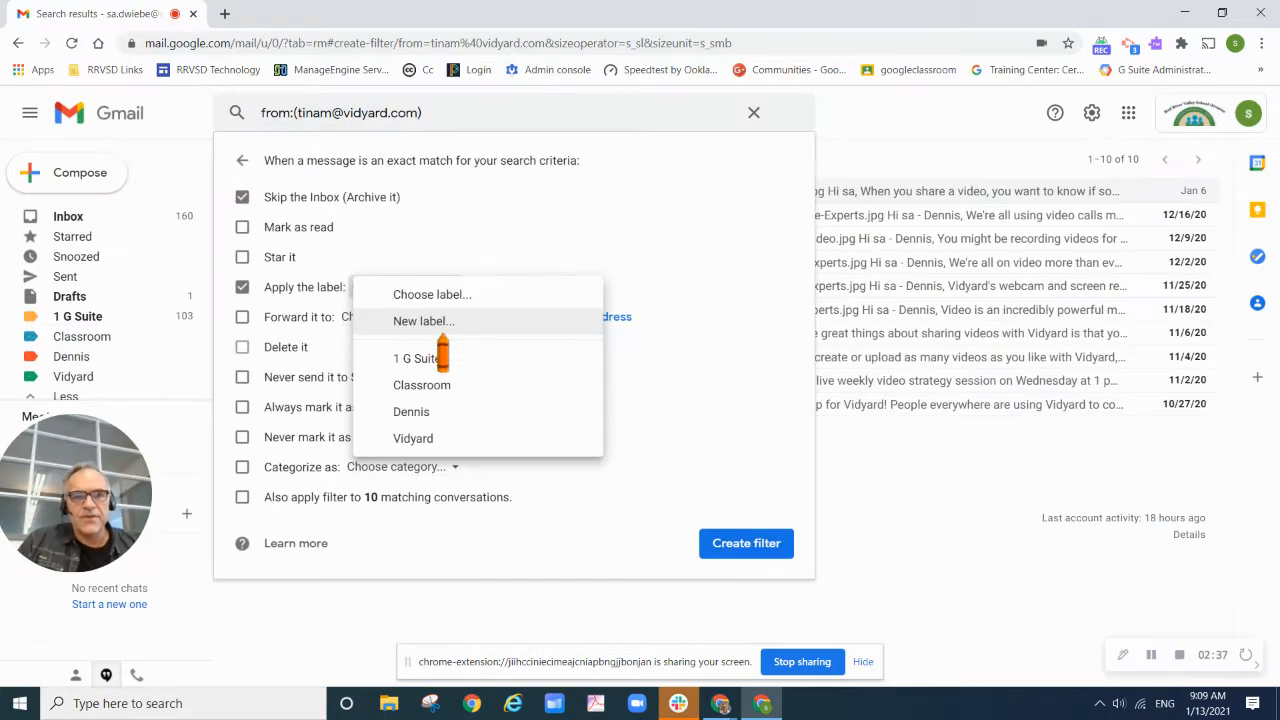
click(420, 440)
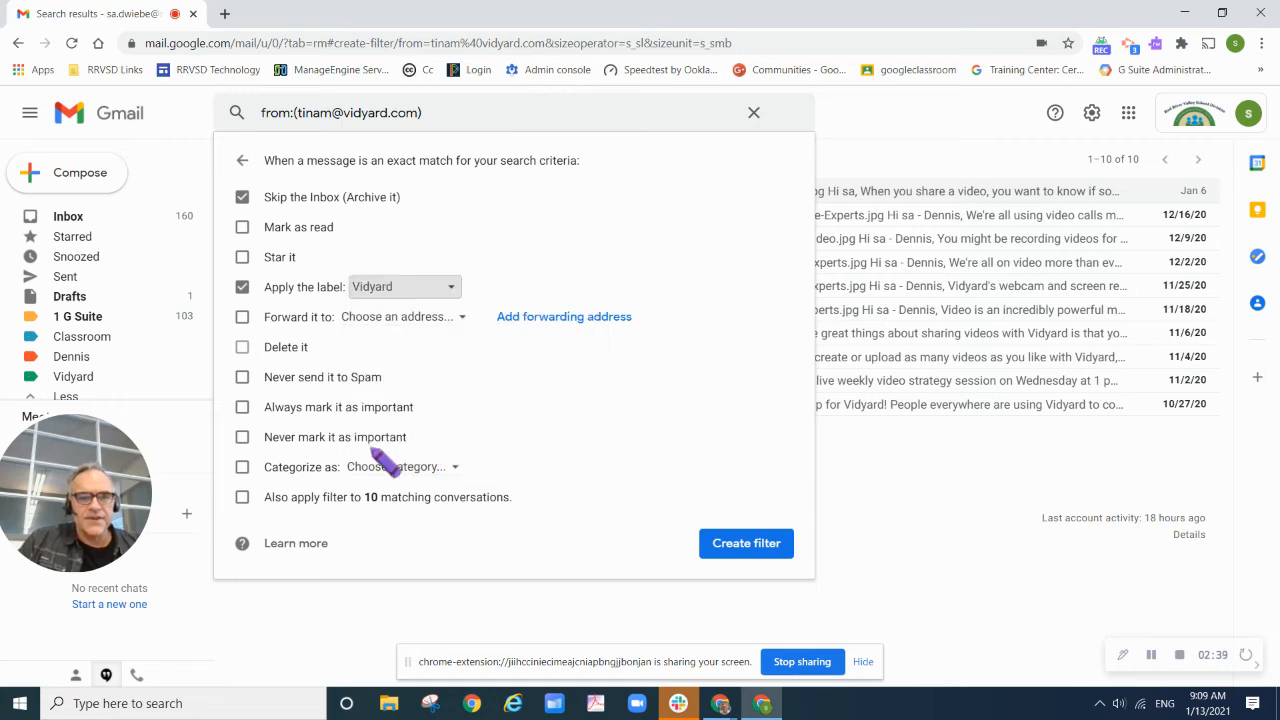
click(242, 498)
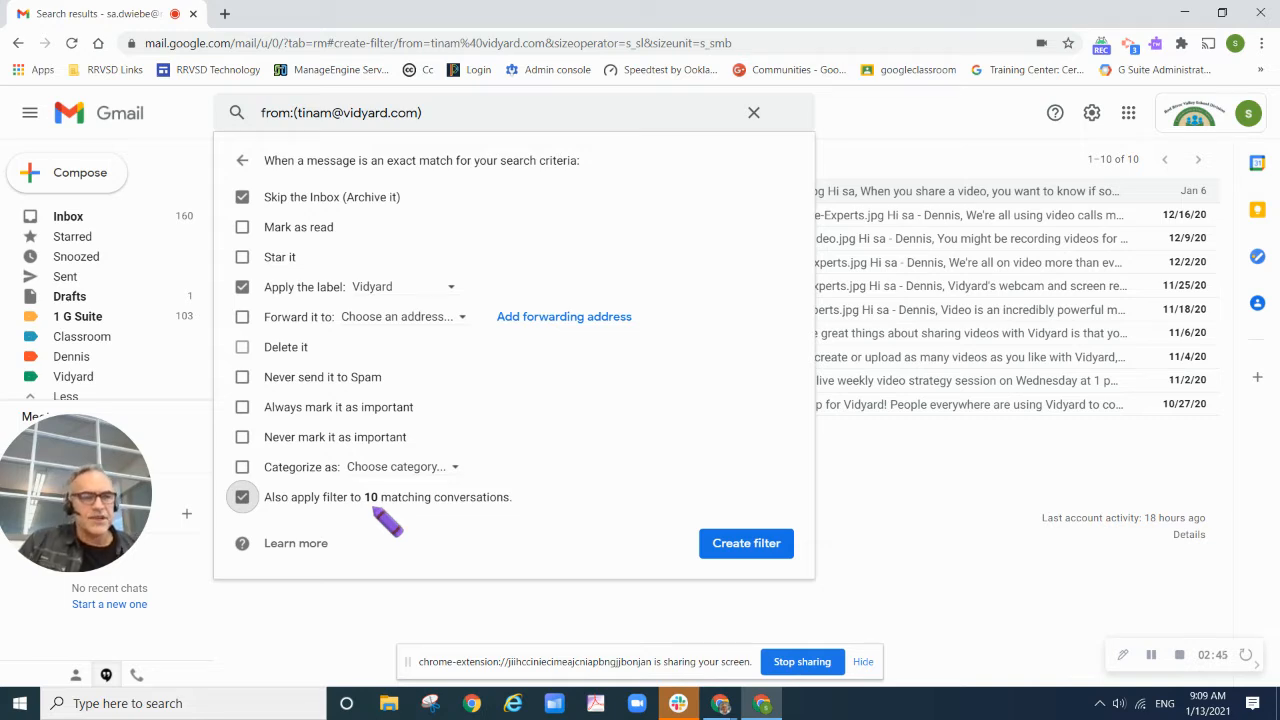
click(762, 550)
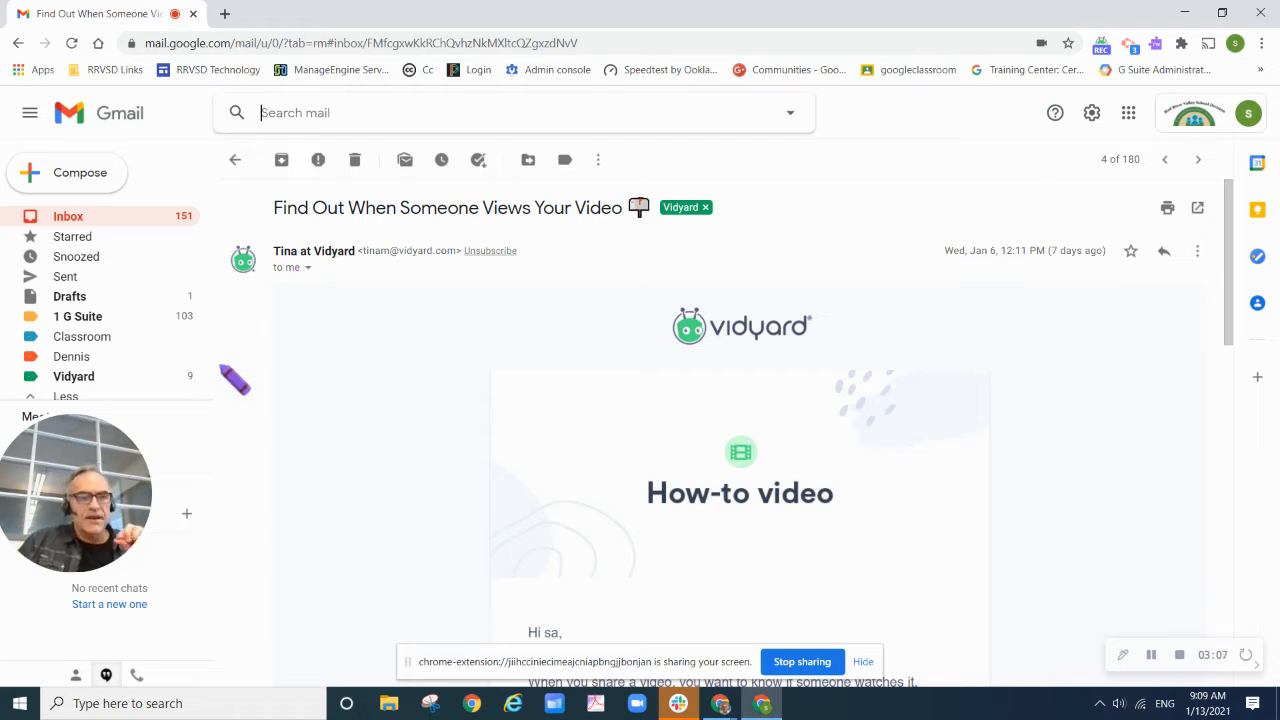
- Collapse the label list, view the messages filed under the Vidyard label, and return to the Inbox
click(94, 396)
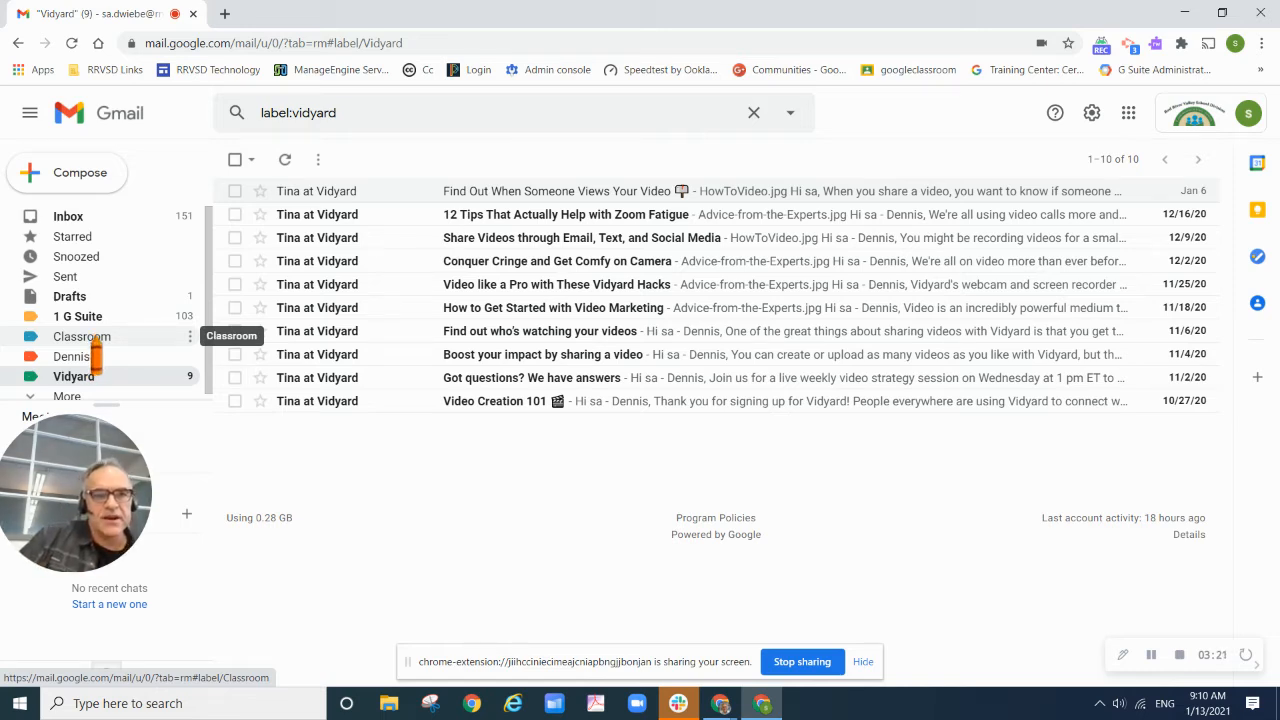
click(80, 218)
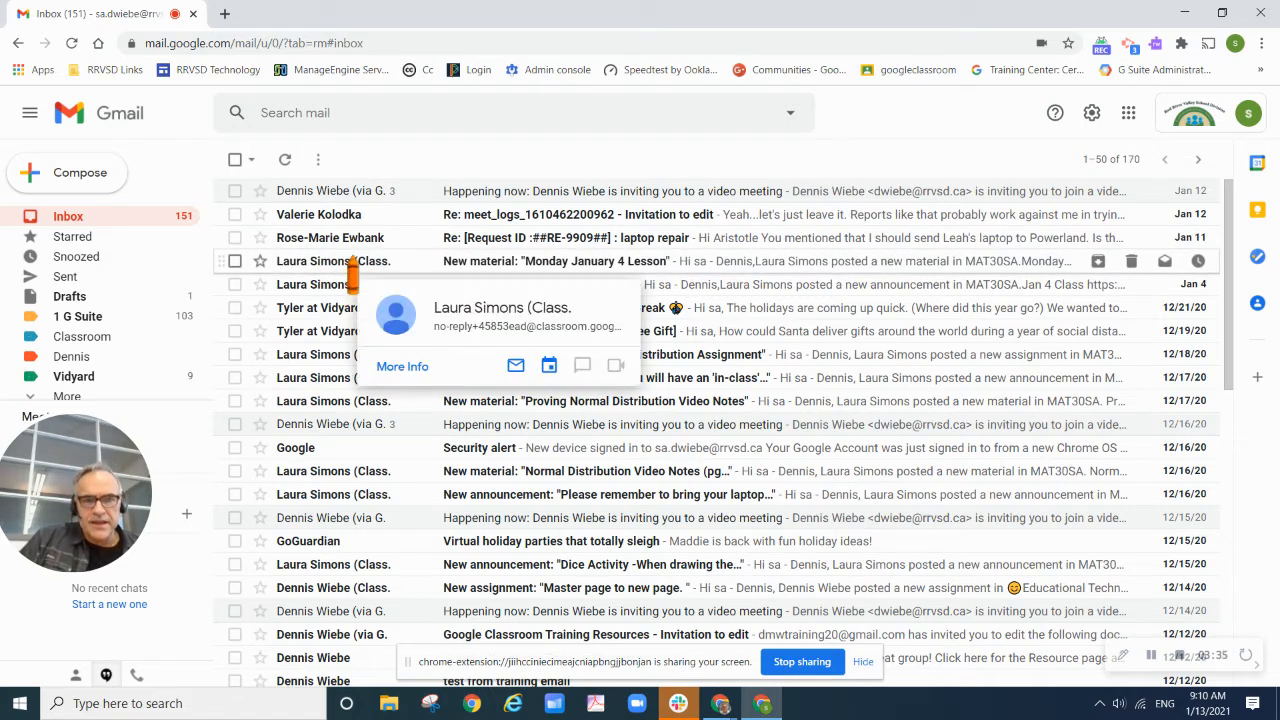
- Open the Google Classroom message "New material: Monday January 4 Lesson" and start a filter for messages like it
click(352, 266)
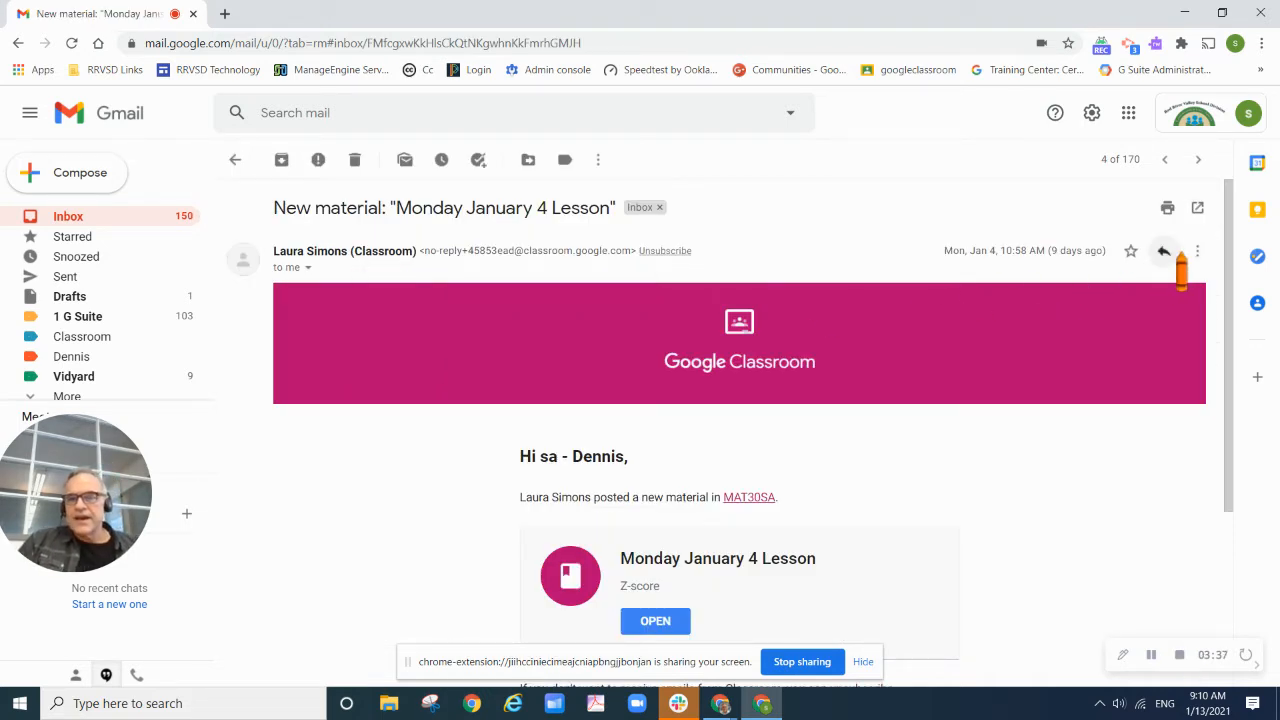
scroll(1196, 252, up, 4)
scroll(1196, 262, down, 4)
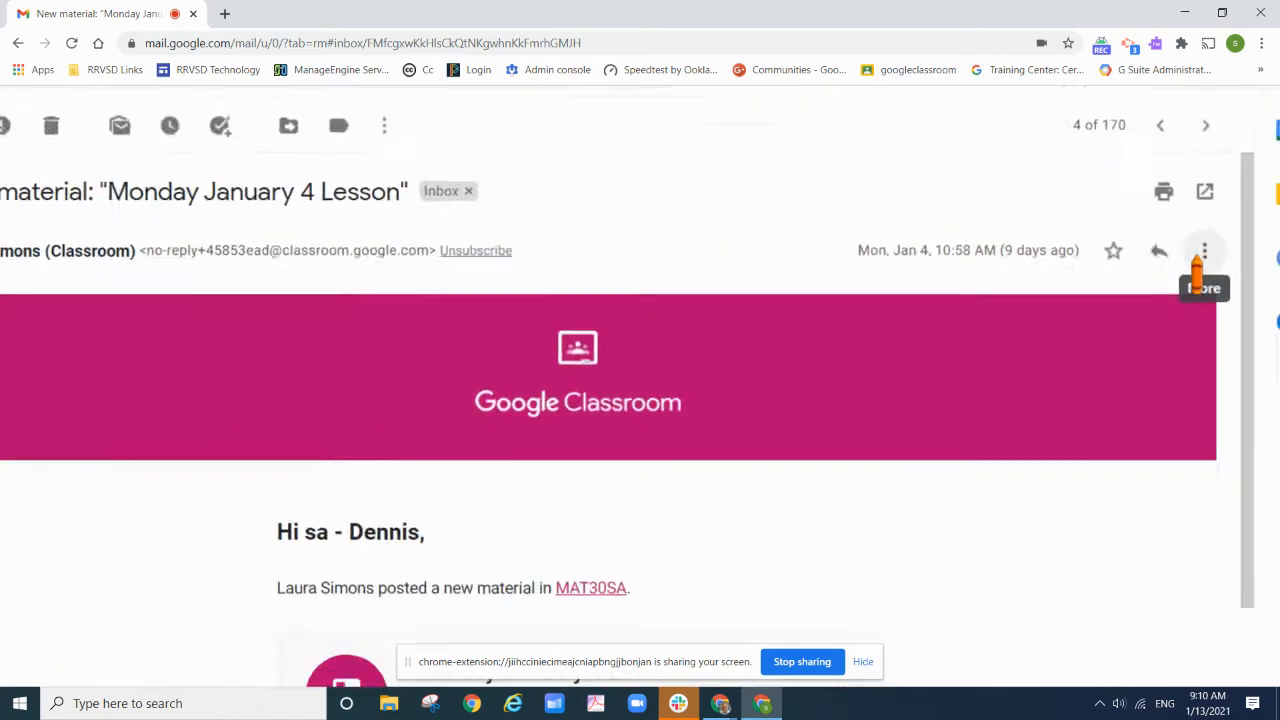
click(1203, 254)
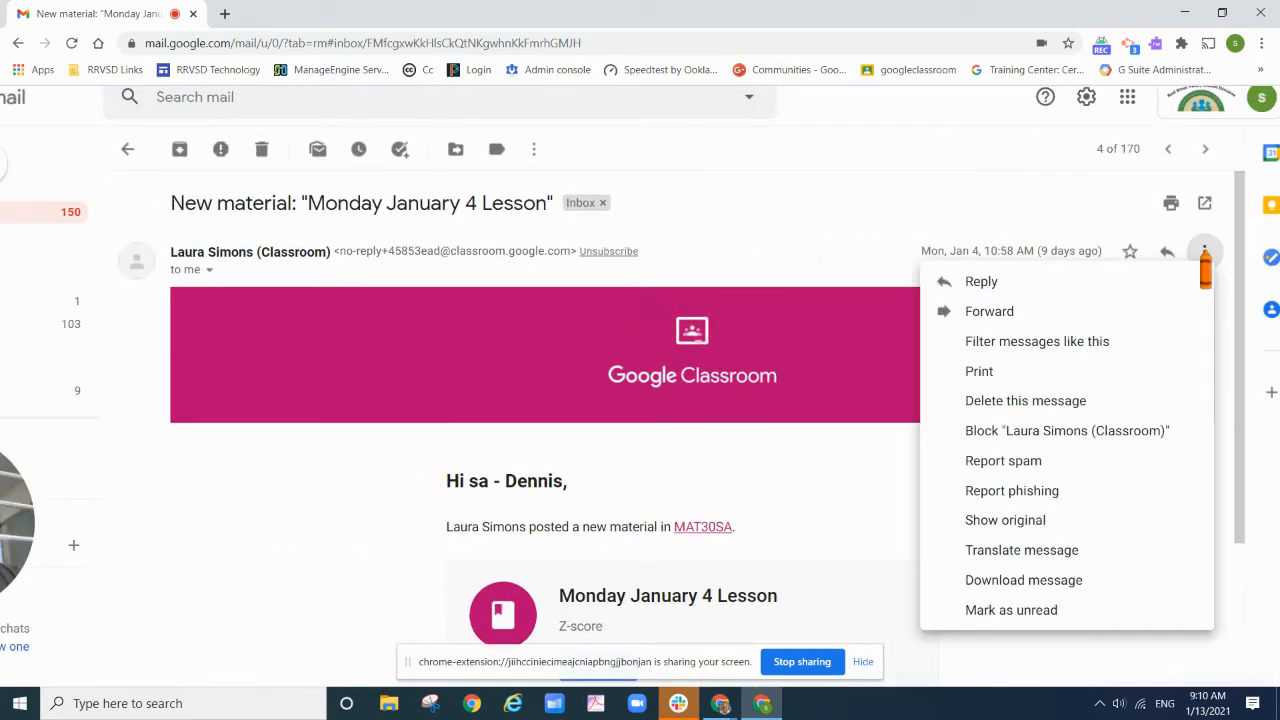
click(1083, 345)
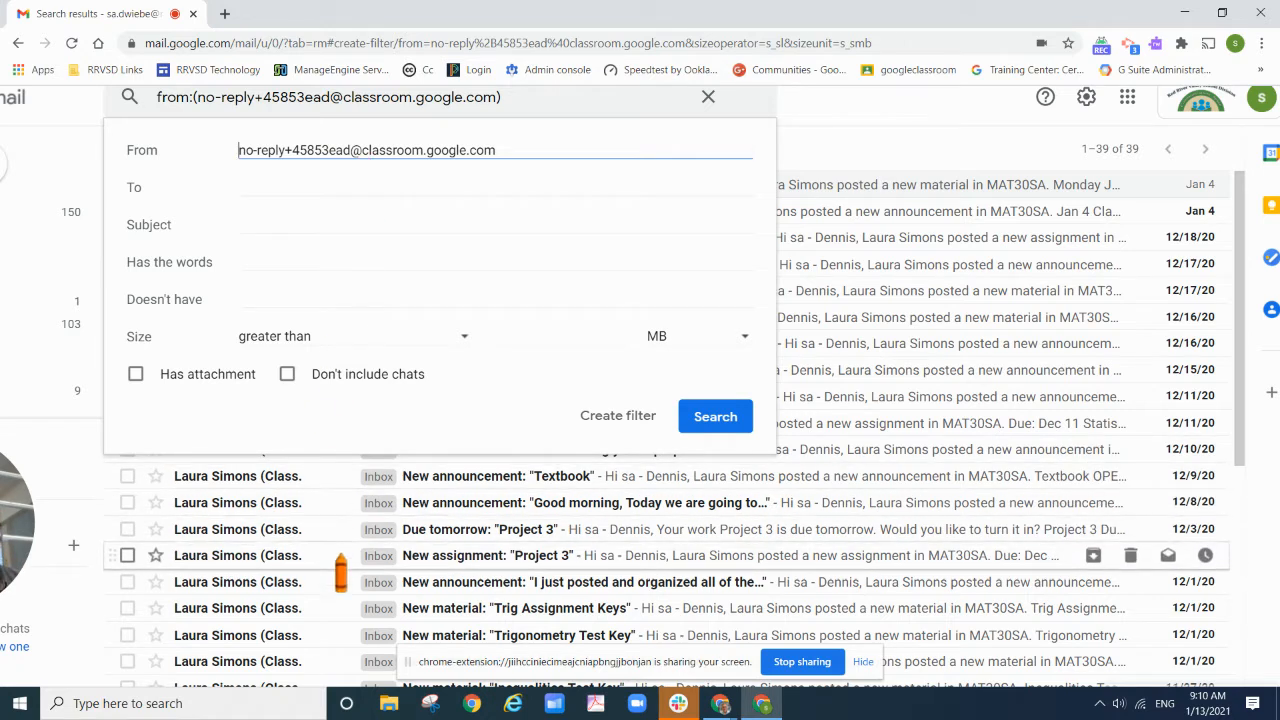
- Create the Google Classroom sender filter to skip the Inbox and apply the Classroom label, including the matching existing conversations
click(628, 418)
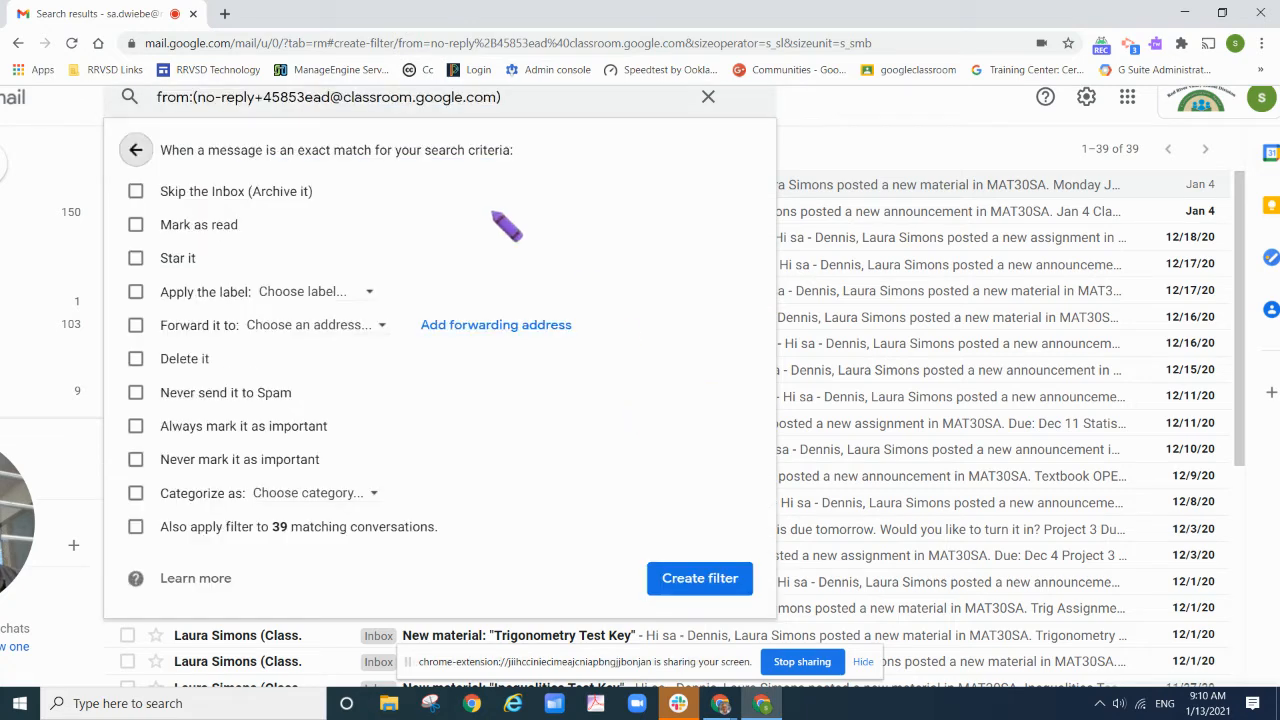
click(136, 191)
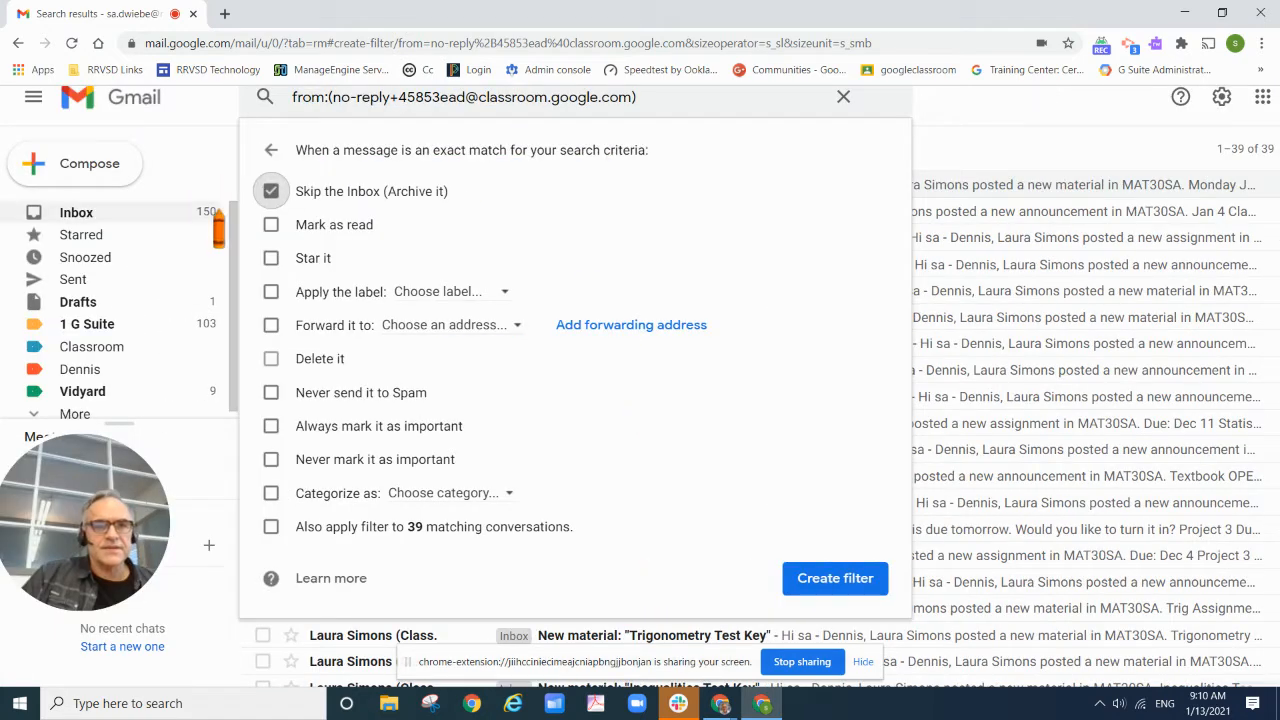
click(271, 291)
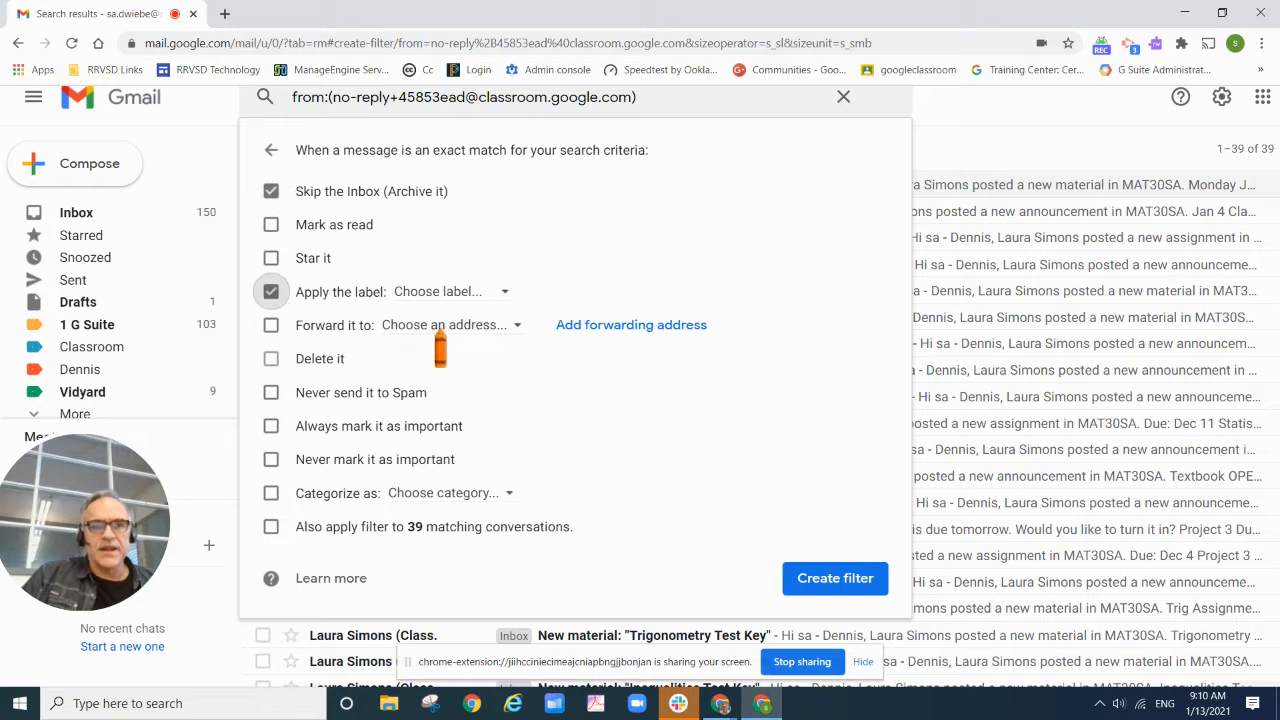
click(505, 293)
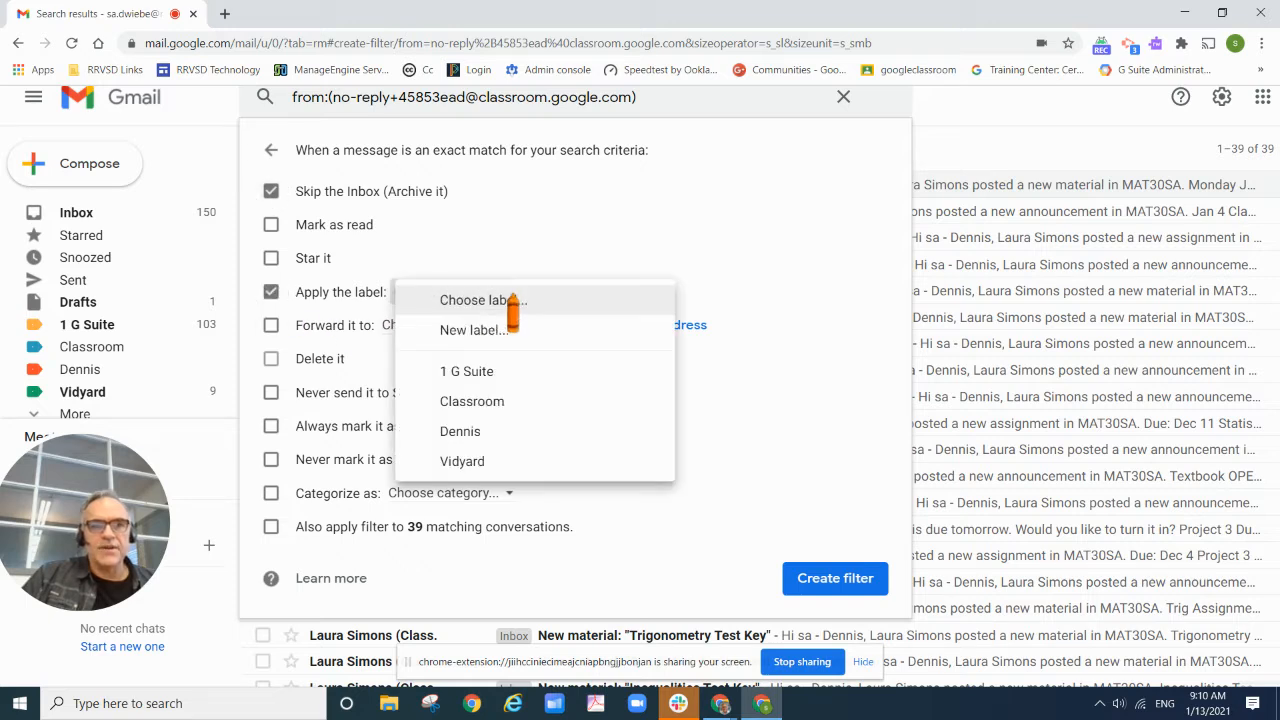
click(491, 403)
click(505, 292)
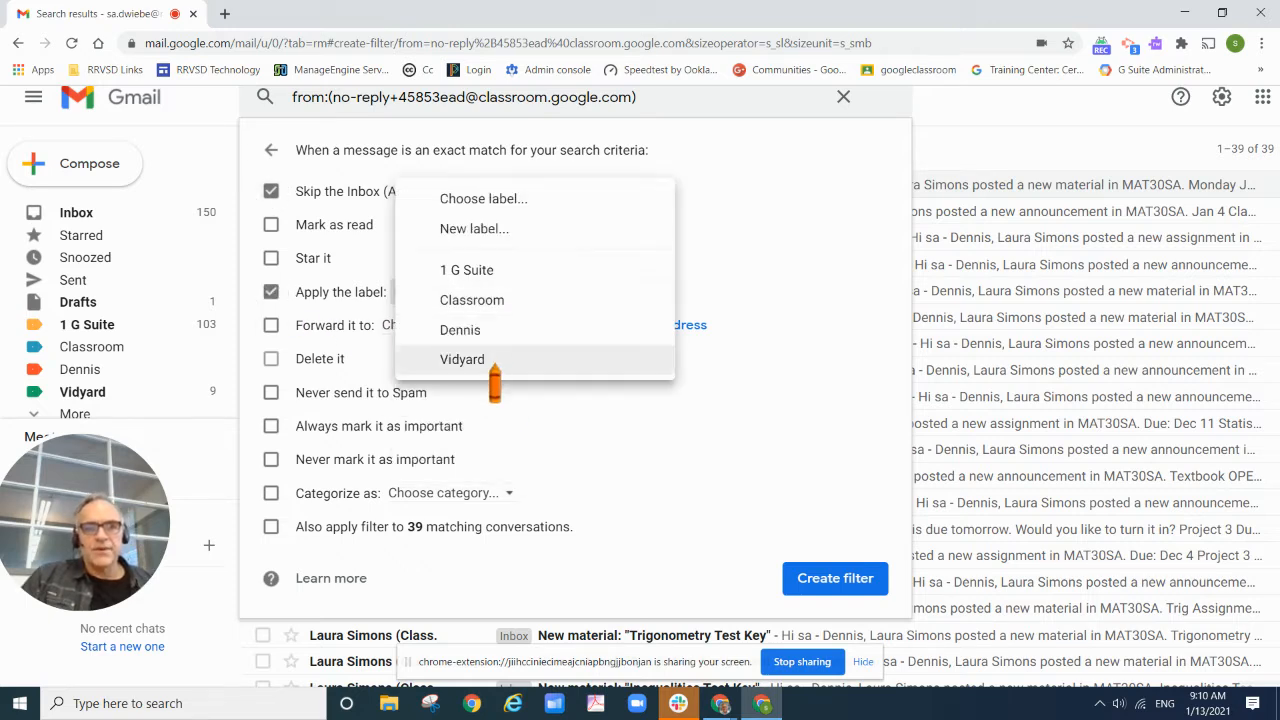
click(328, 289)
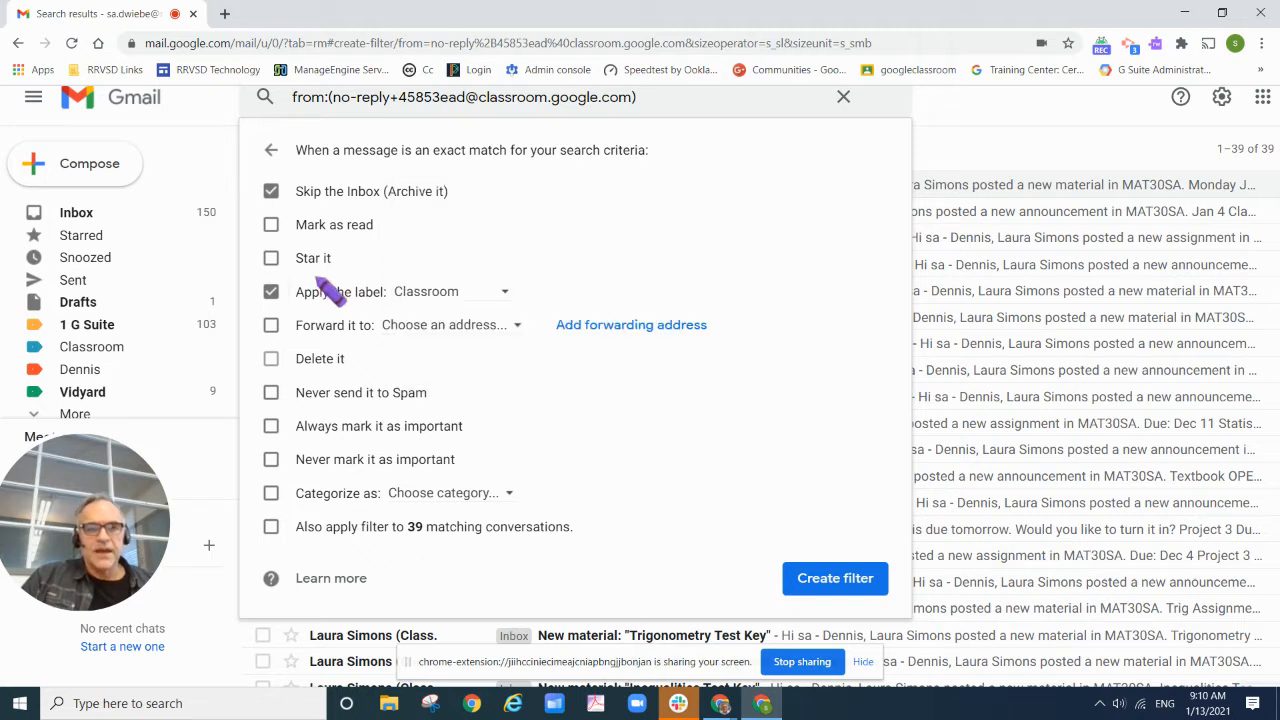
click(273, 528)
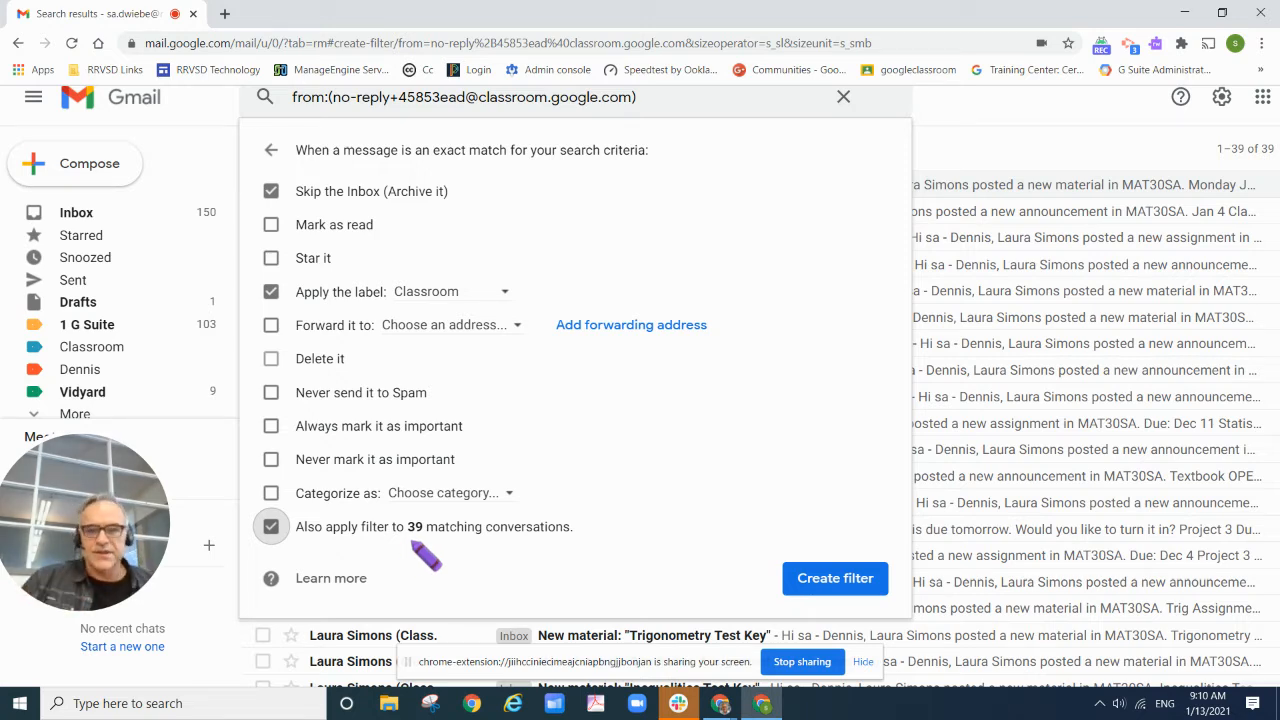
click(828, 589)
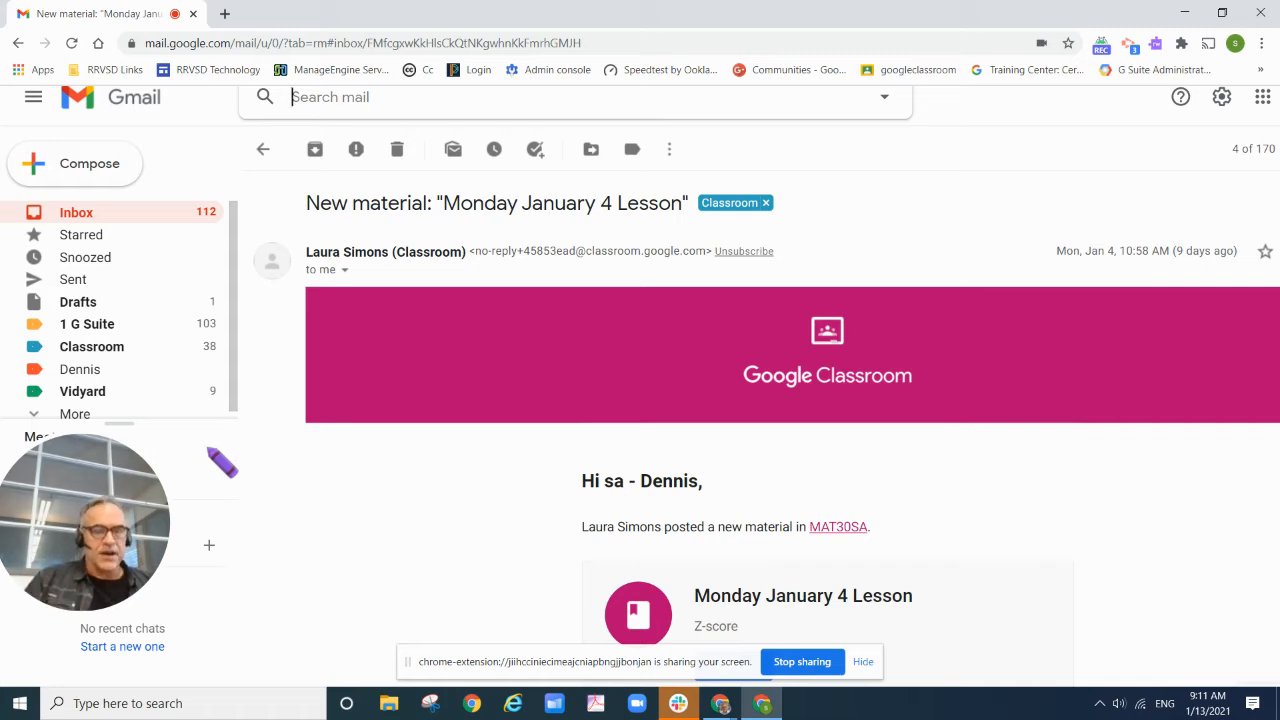
- Select all conversations filed under the Vidyard label and mark them as read
click(70, 395)
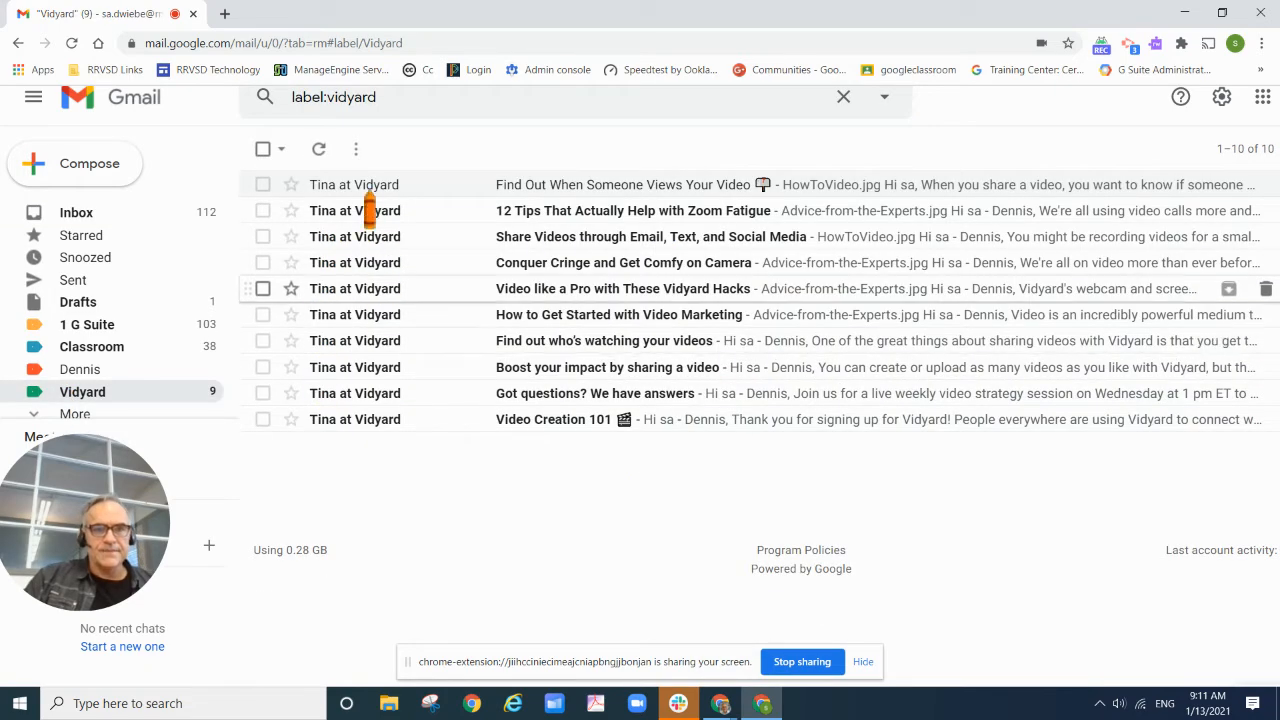
click(263, 149)
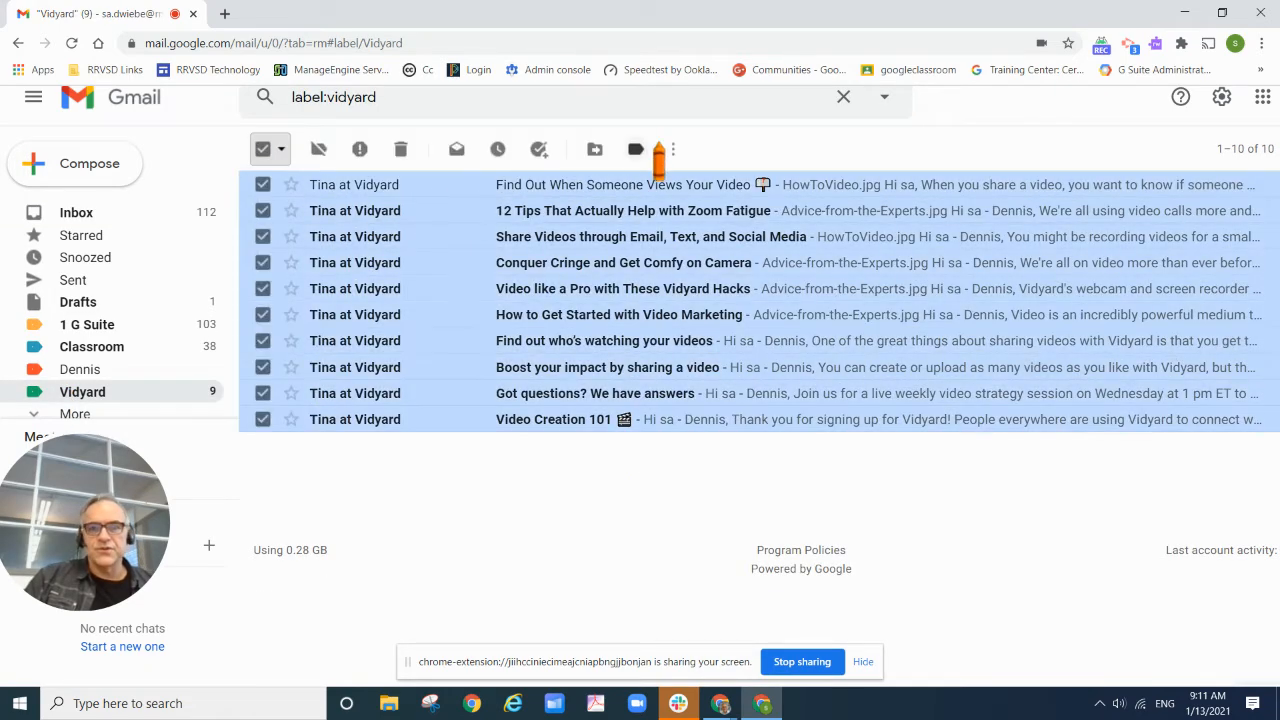
click(673, 150)
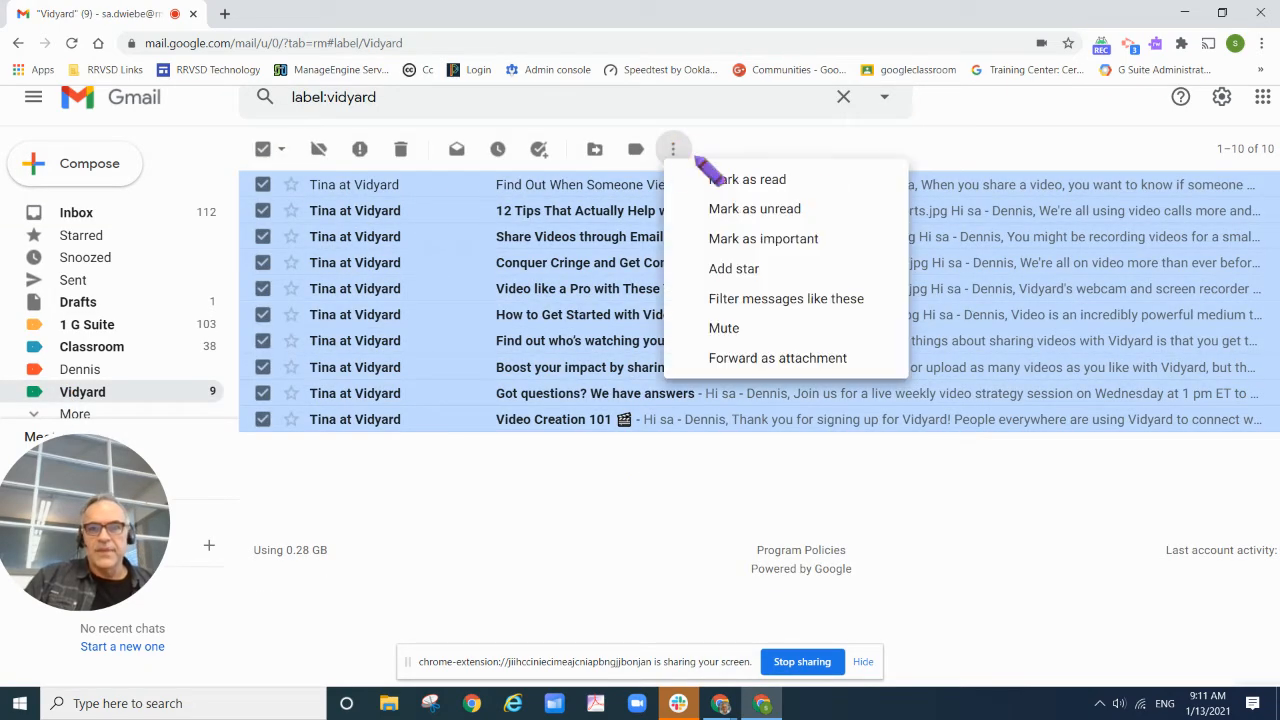
click(725, 180)
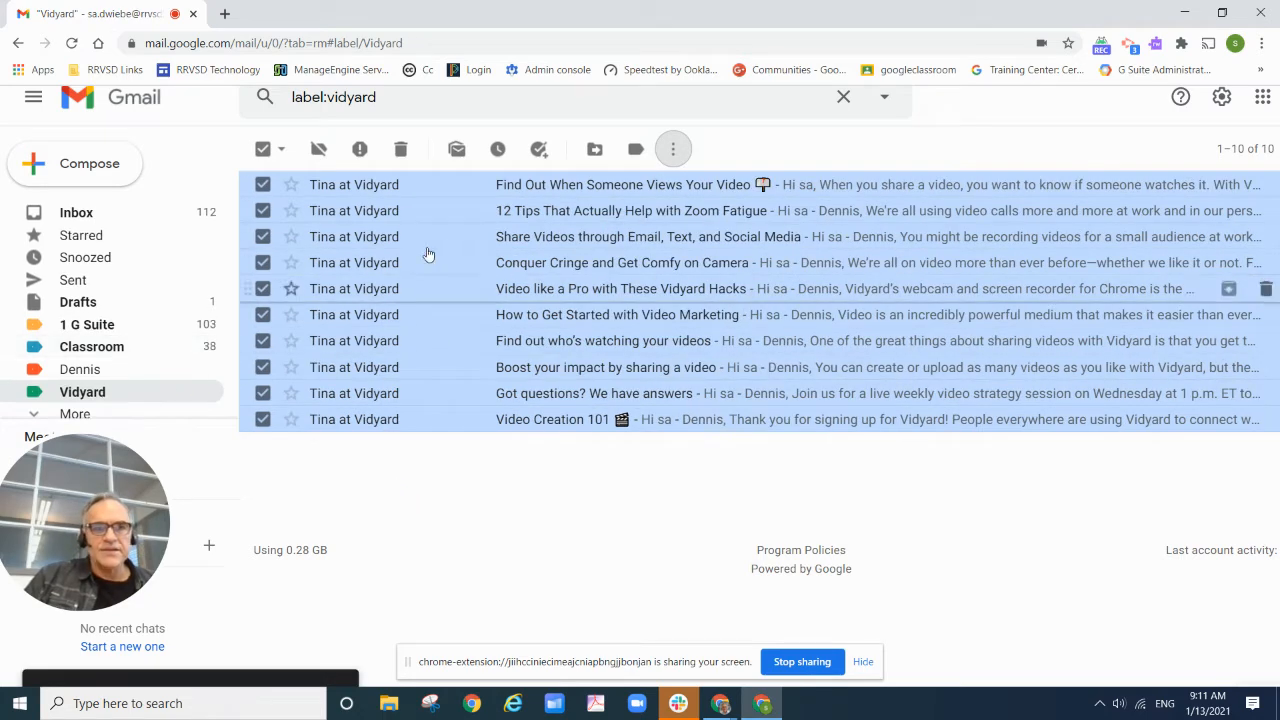
click(673, 150)
click(697, 180)
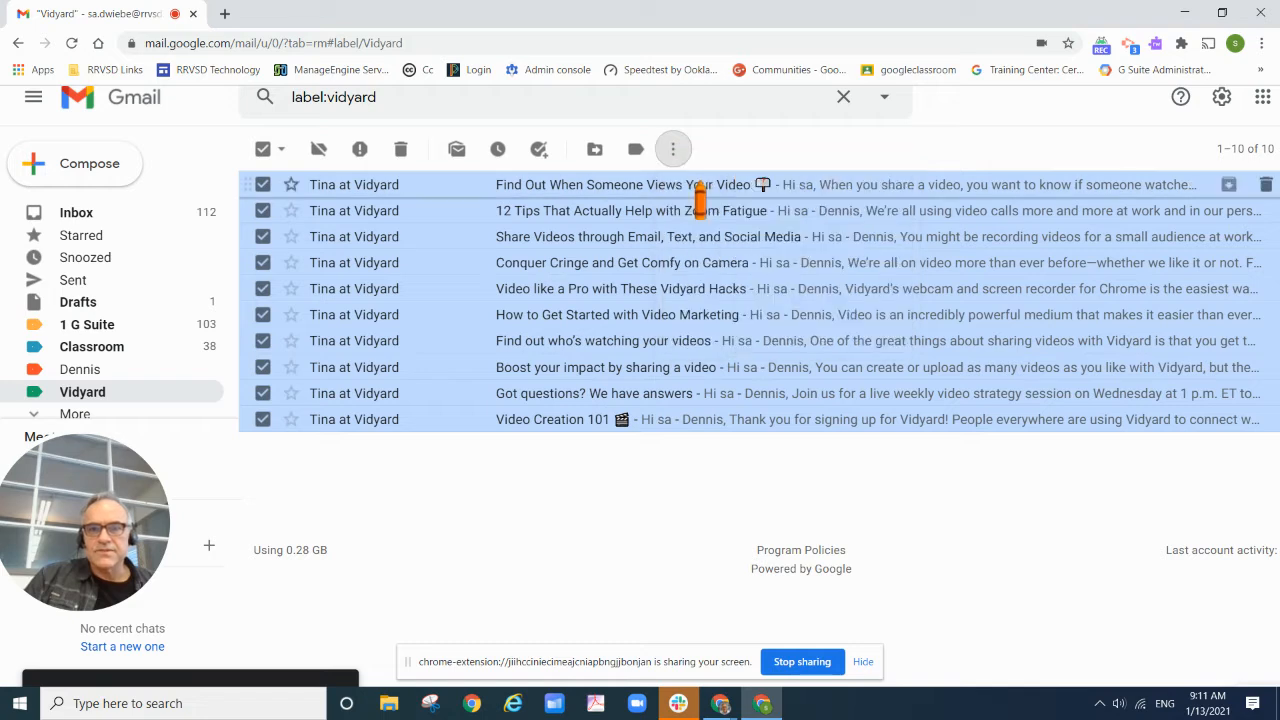
click(673, 150)
click(705, 179)
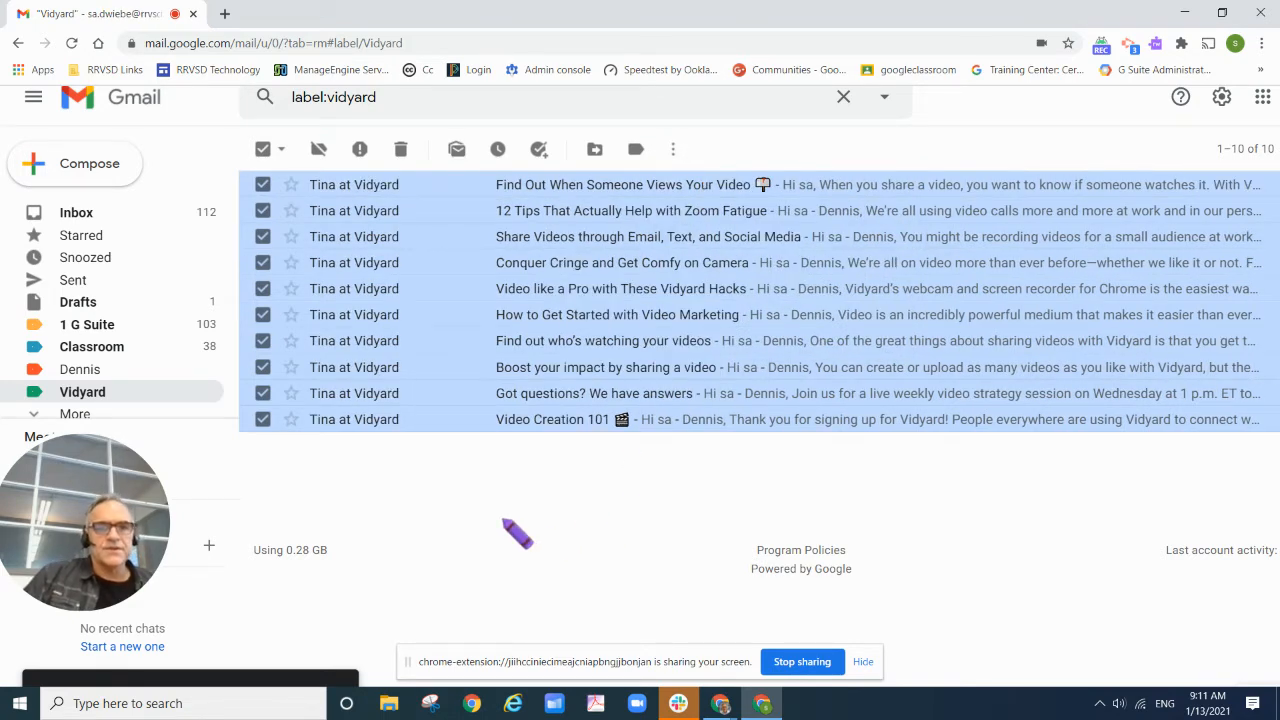
- Return to the Inbox and set the Vidyard label to show in the label list only if unread
click(86, 214)
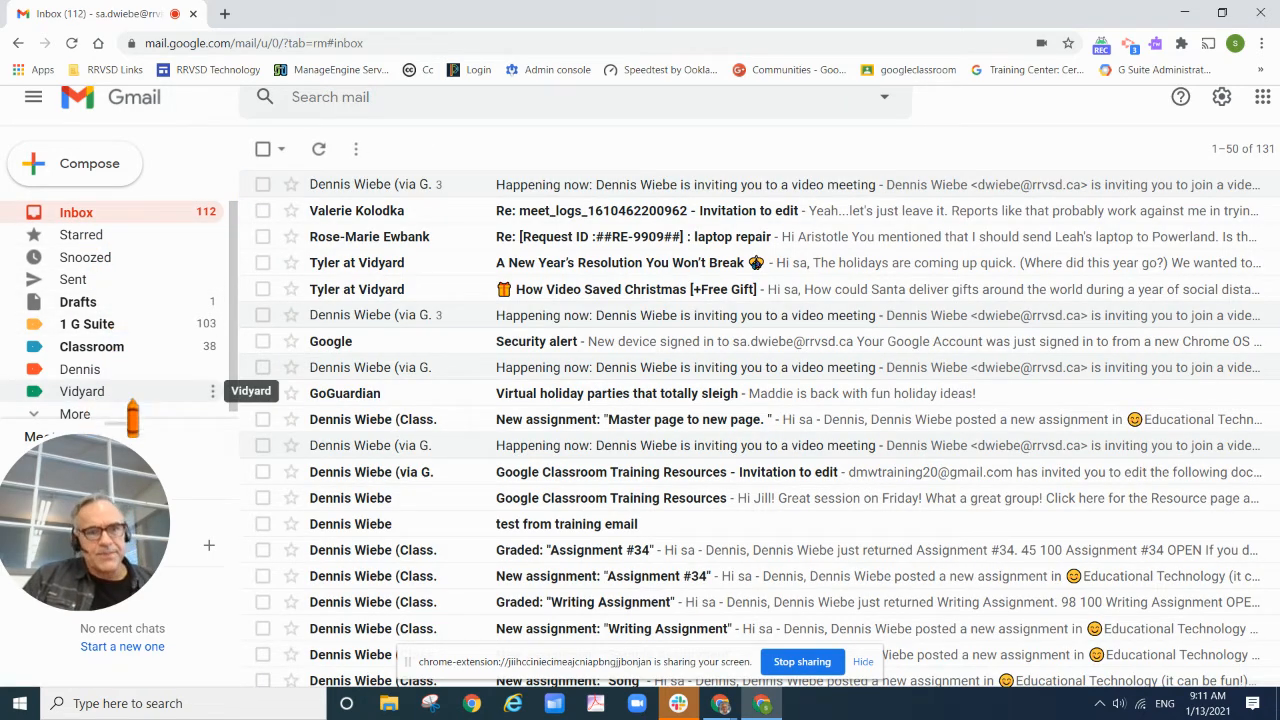
scroll(208, 394, up, 5)
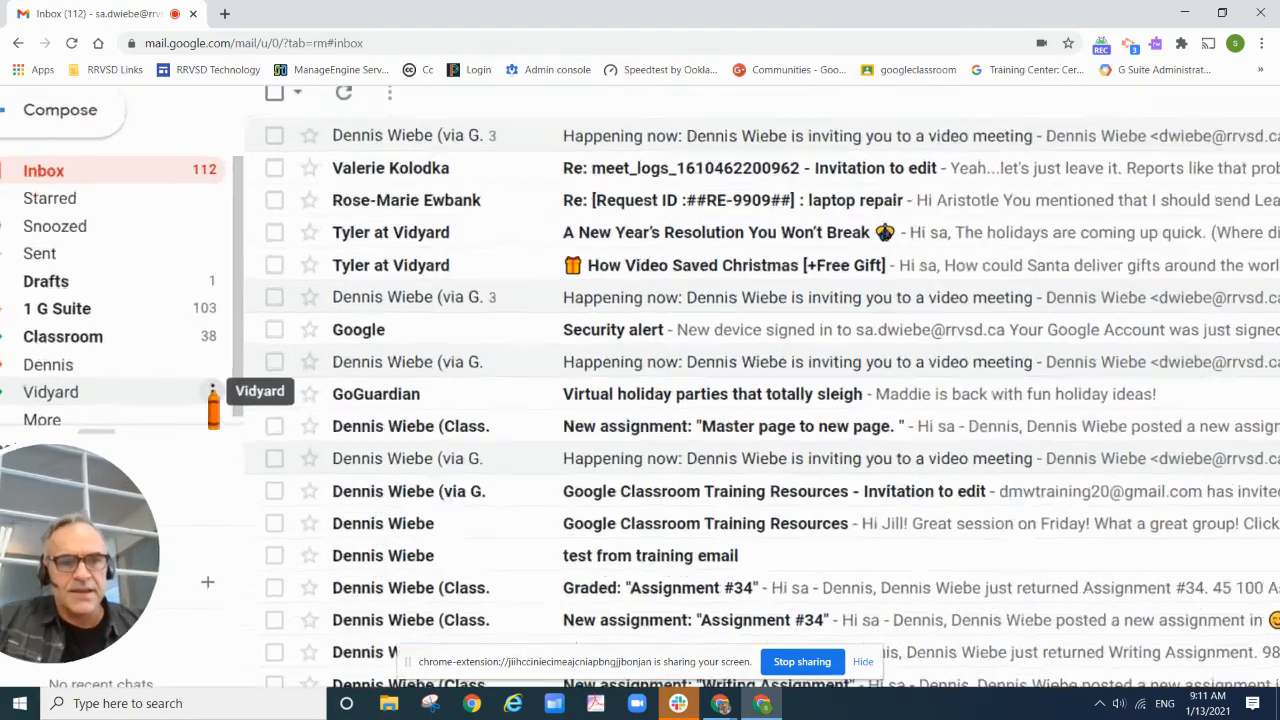
scroll(208, 394, down, 5)
click(208, 392)
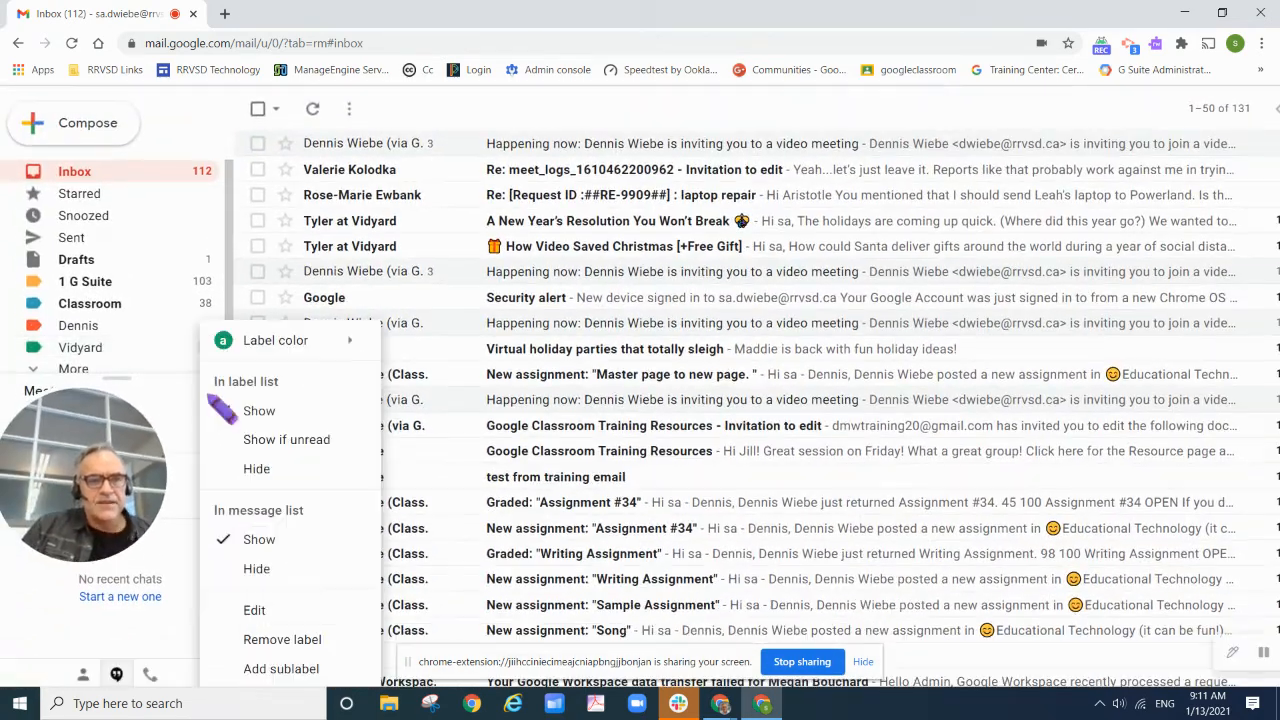
mouse_move(259, 350)
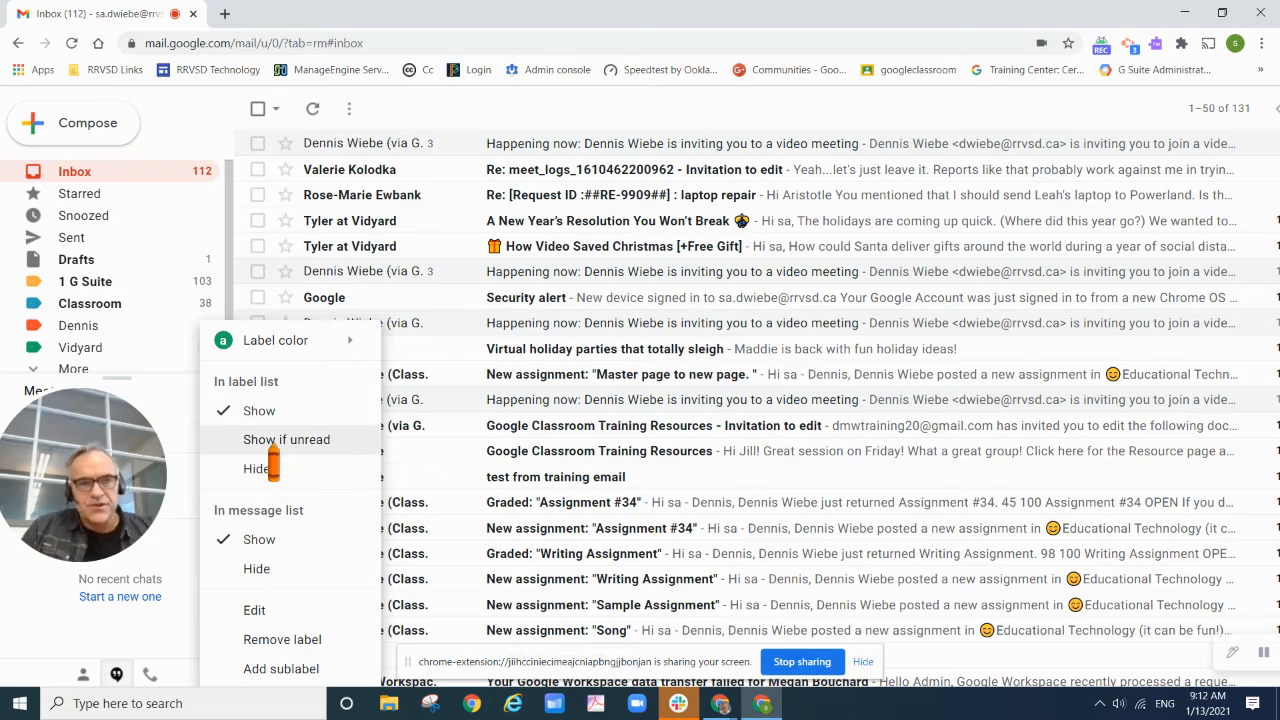
scroll(273, 446, up, 4)
scroll(273, 450, down, 5)
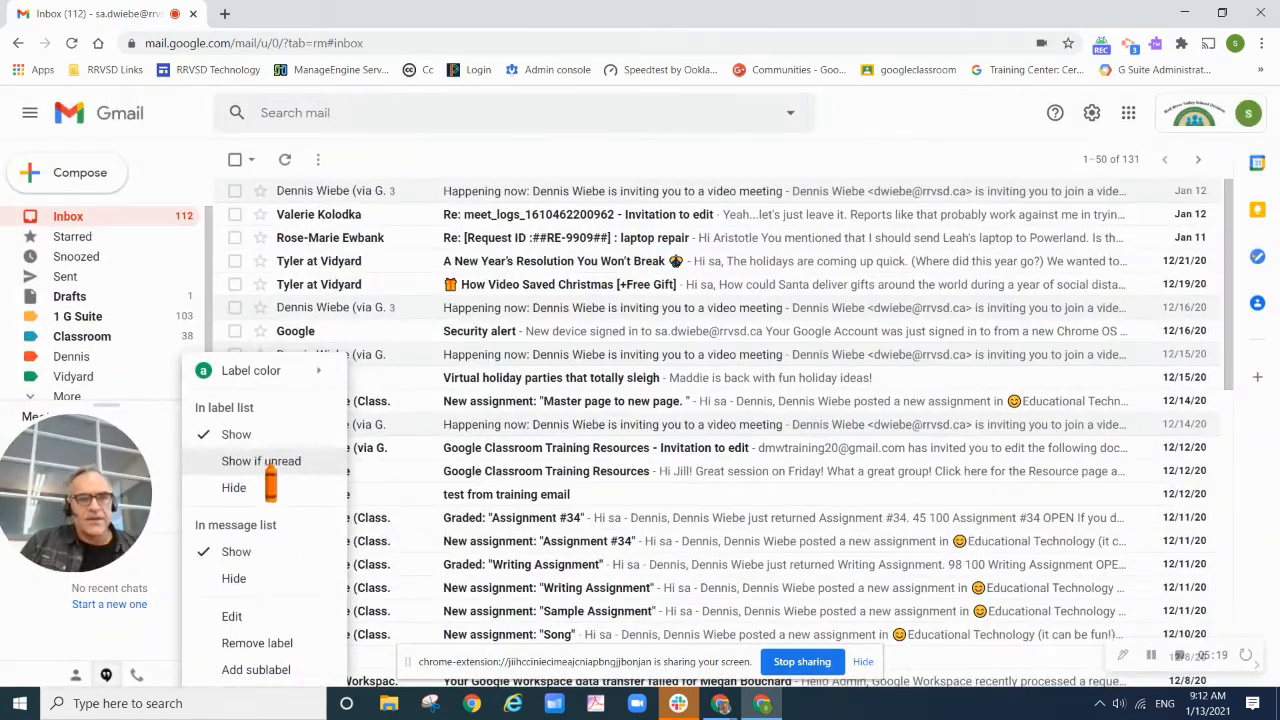
click(268, 466)
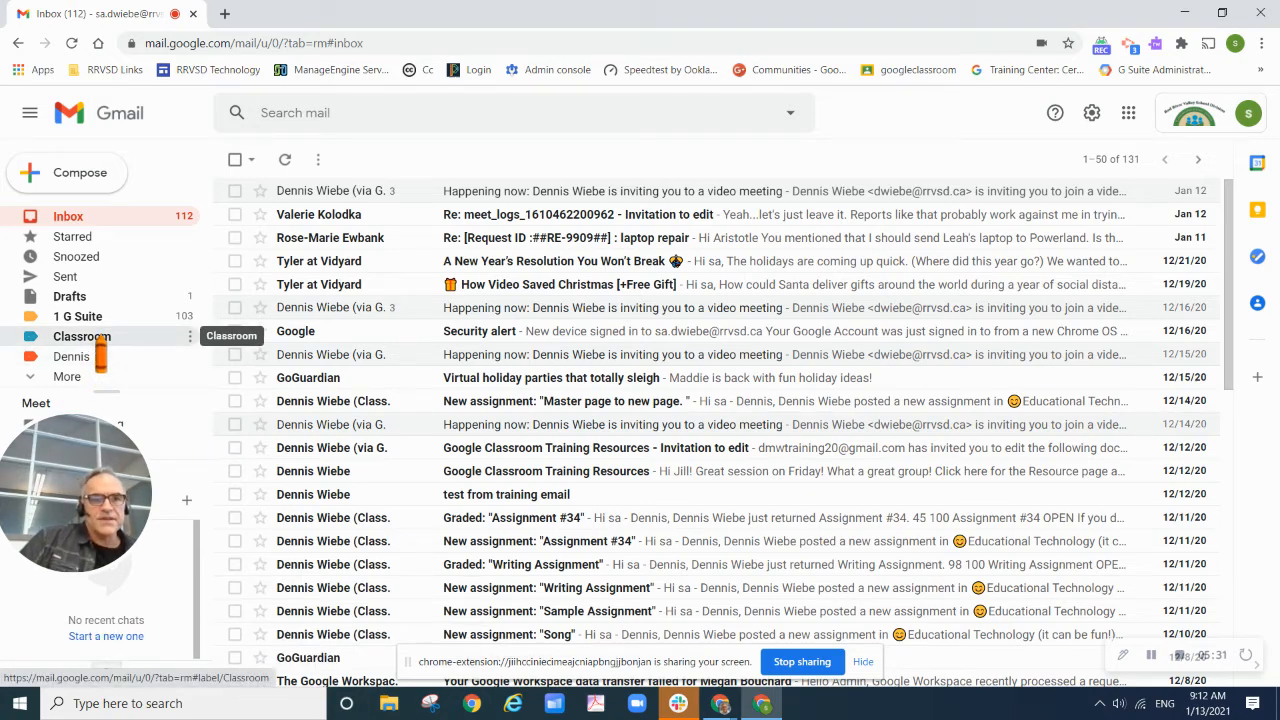
- Open the Classroom label and mark all conversations on its first page as read
click(100, 340)
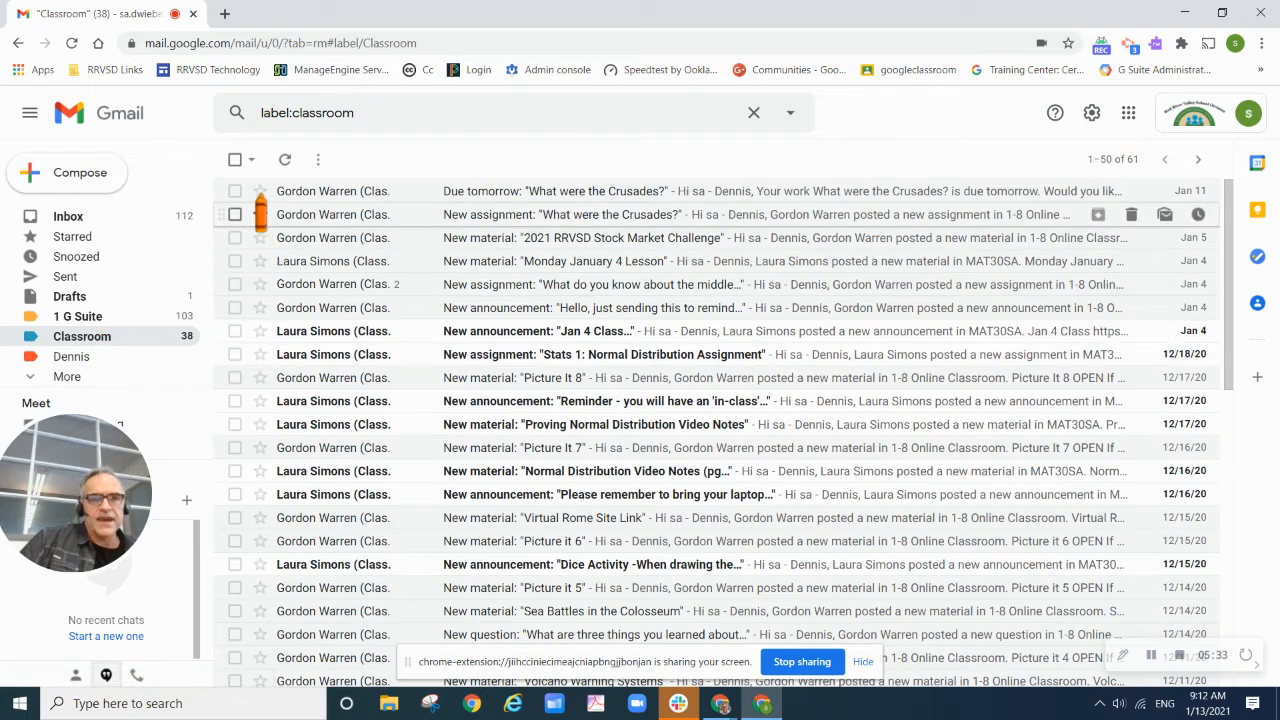
click(236, 161)
click(598, 162)
click(632, 196)
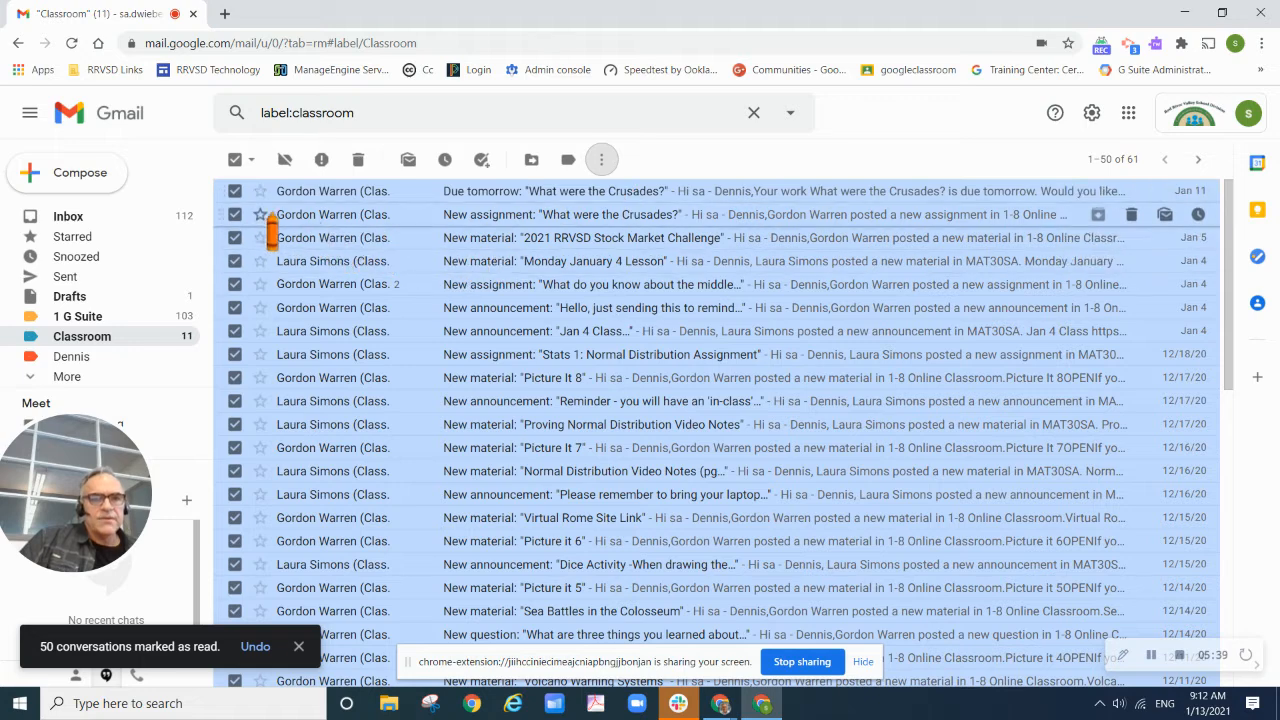
- Try to find the remaining unread Classroom messages by searching for "label:classroom unread"
click(147, 384)
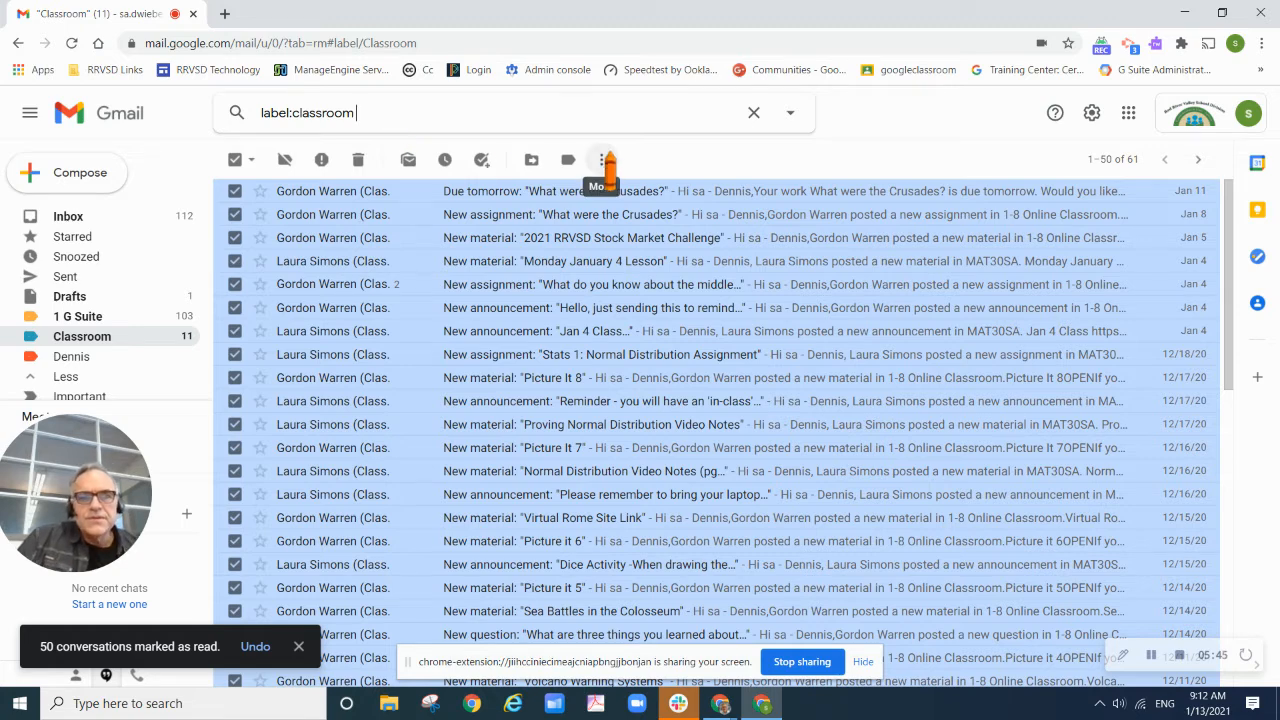
click(601, 158)
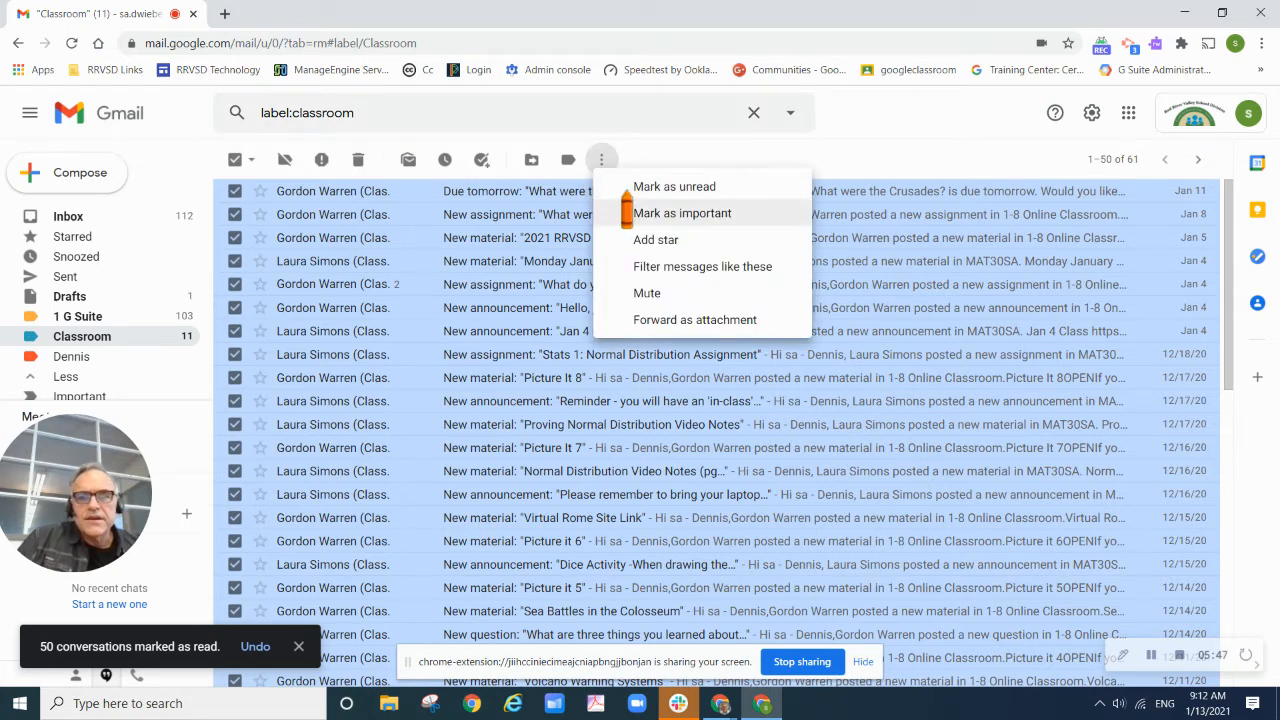
click(604, 138)
click(454, 121)
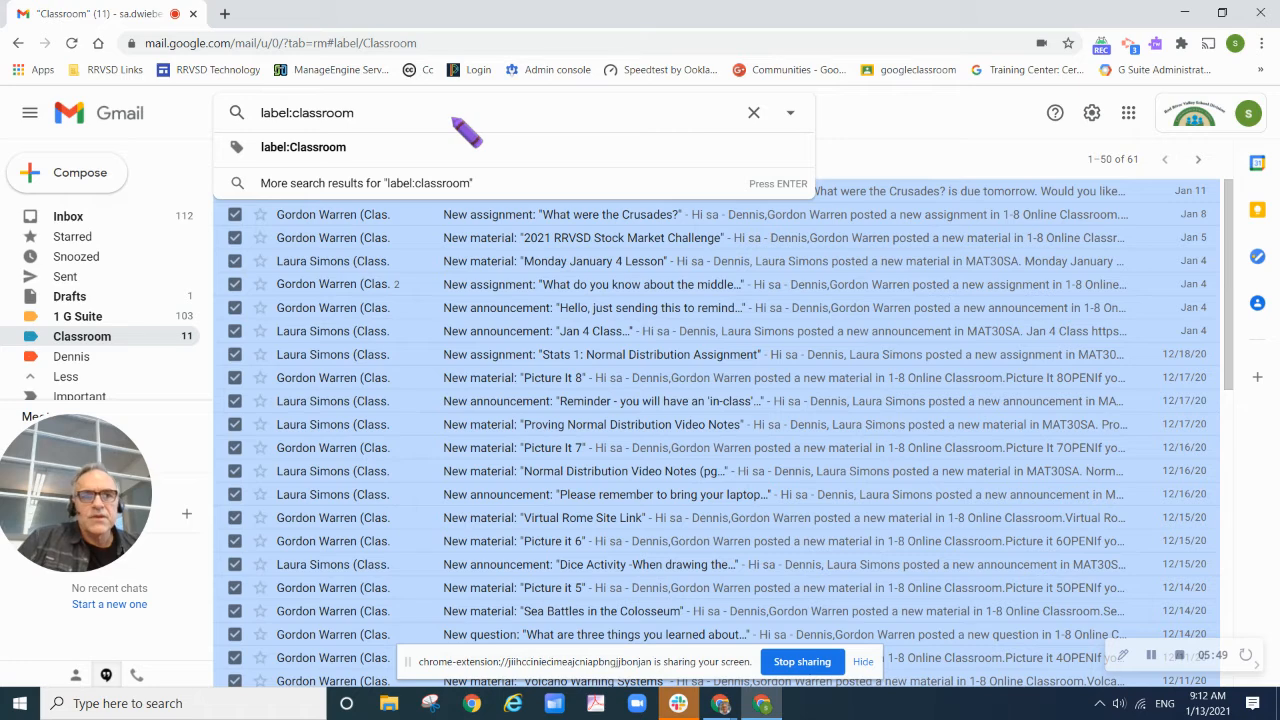
click(418, 150)
click(424, 121)
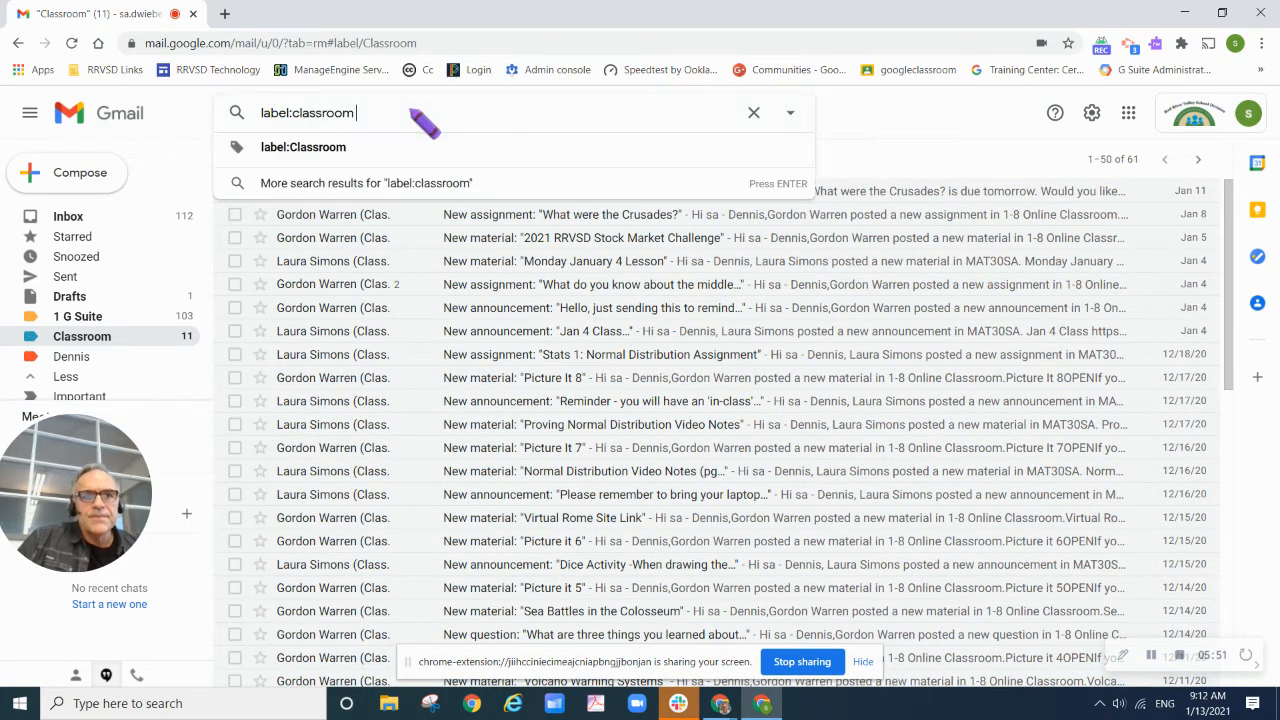
text(un)
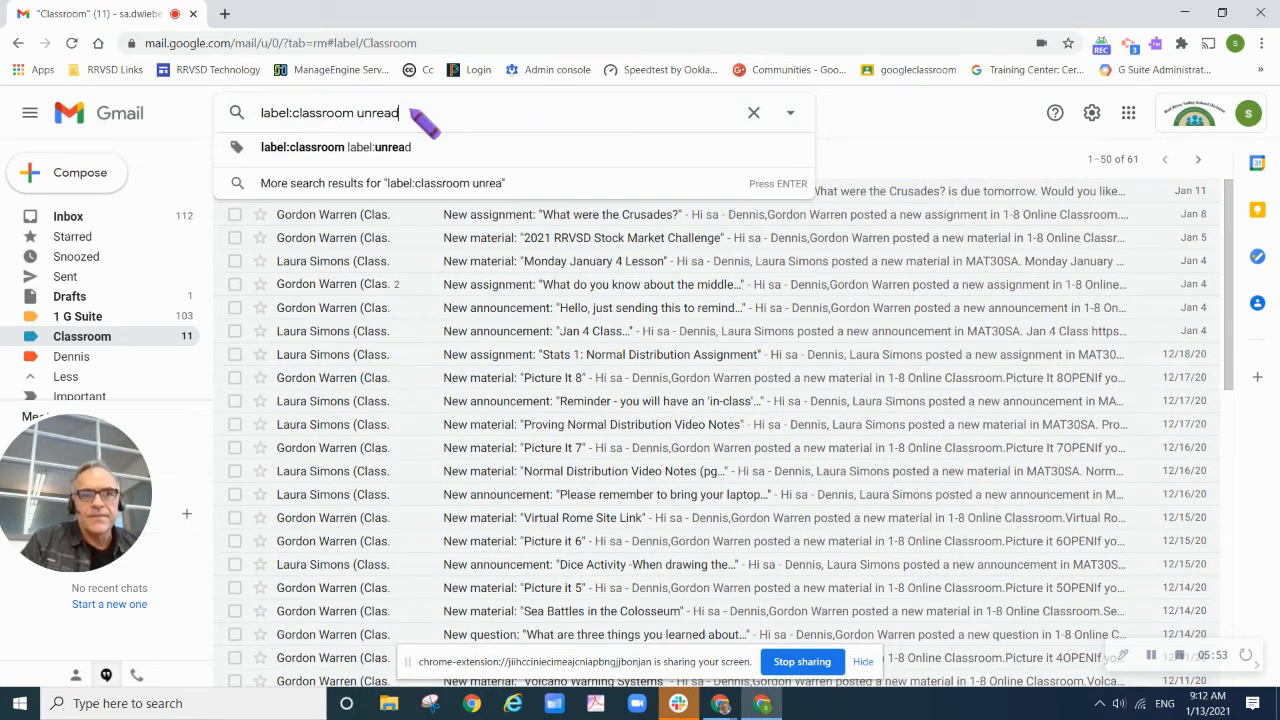
text(read)
key(Return)
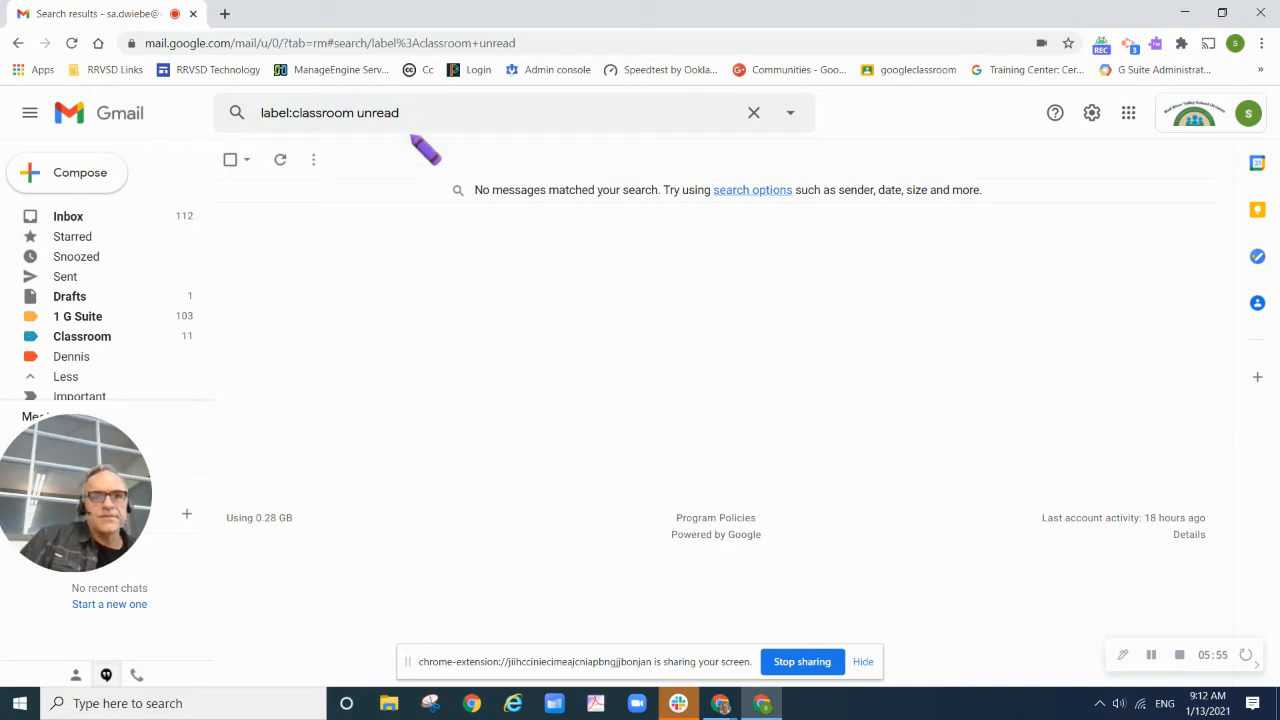
- Narrow the Classroom label to unread messages with "label:classroom label:unread" and mark all of them as read
click(88, 337)
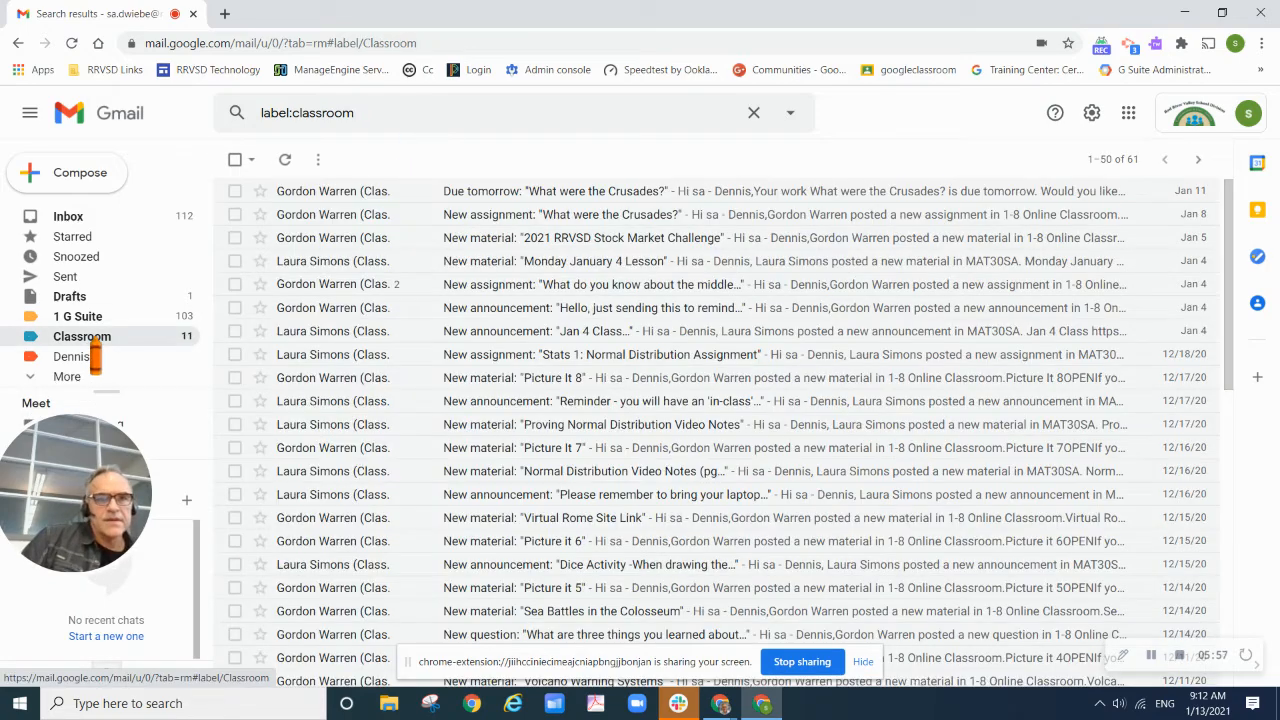
click(365, 115)
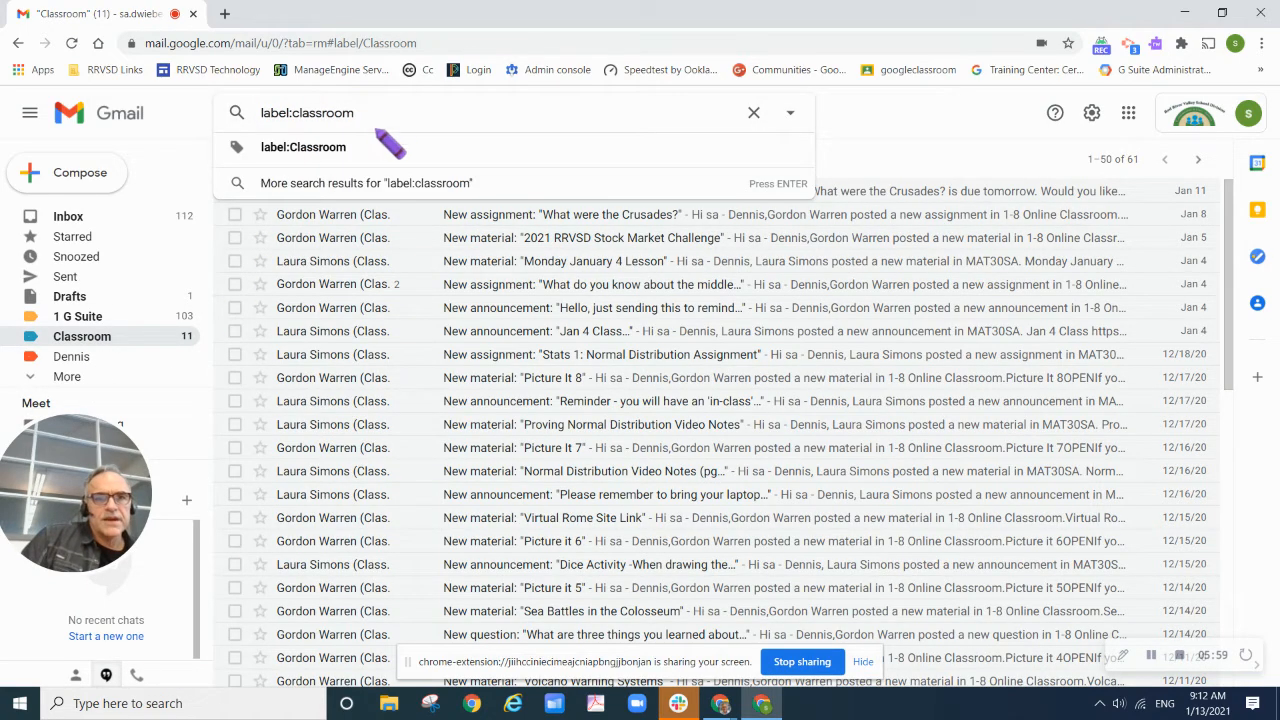
text(unre)
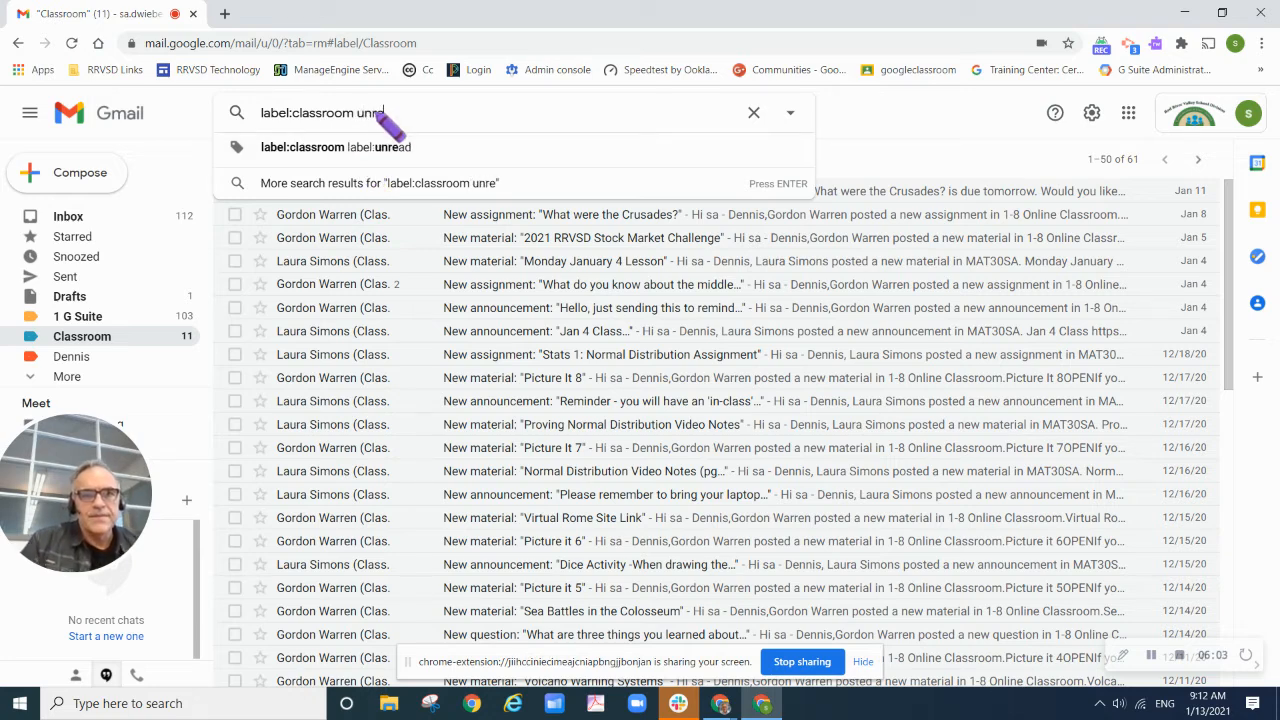
click(385, 148)
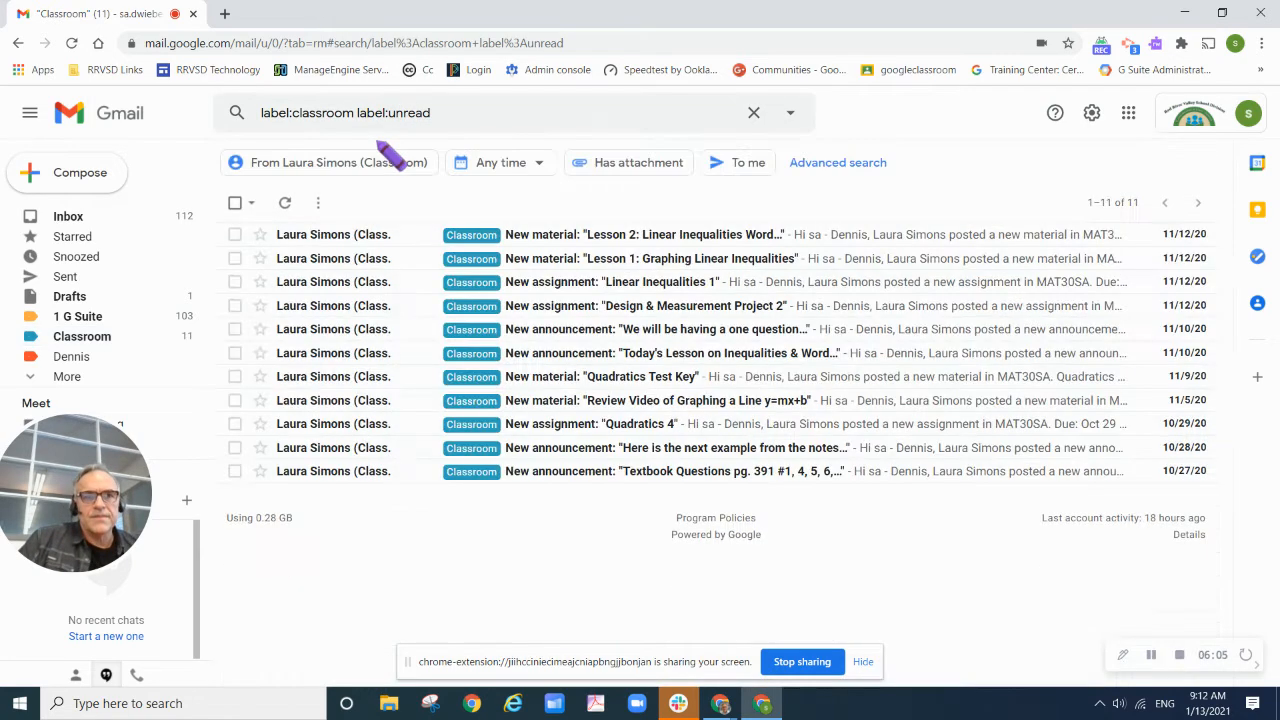
click(236, 203)
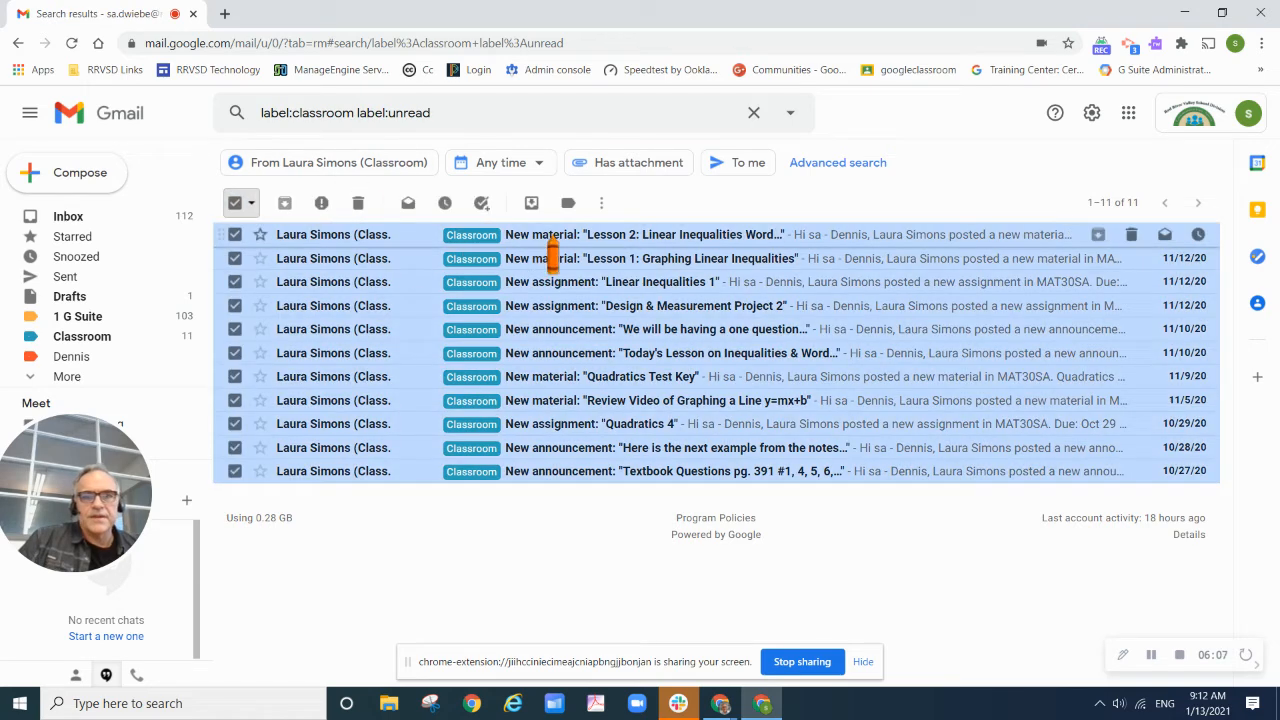
click(601, 203)
click(624, 234)
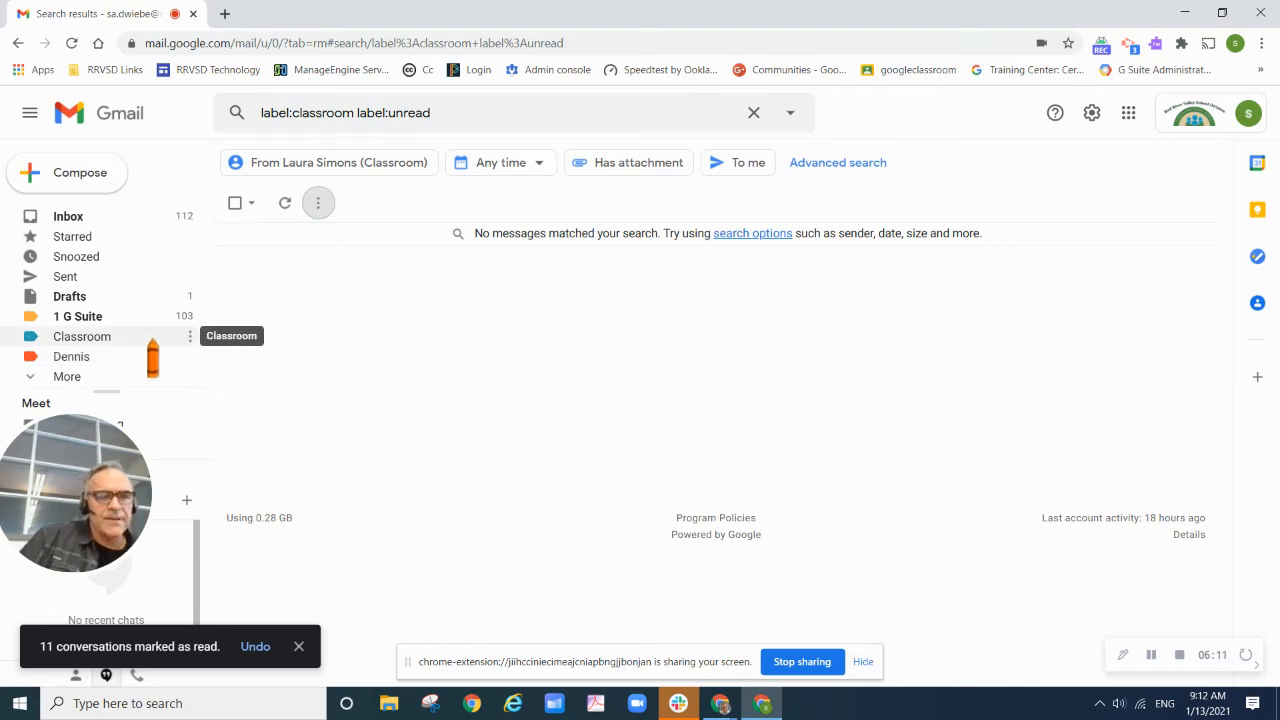
- Set the Classroom label to show in the label list only if unread, and view the 1 G Suite label's options
click(190, 337)
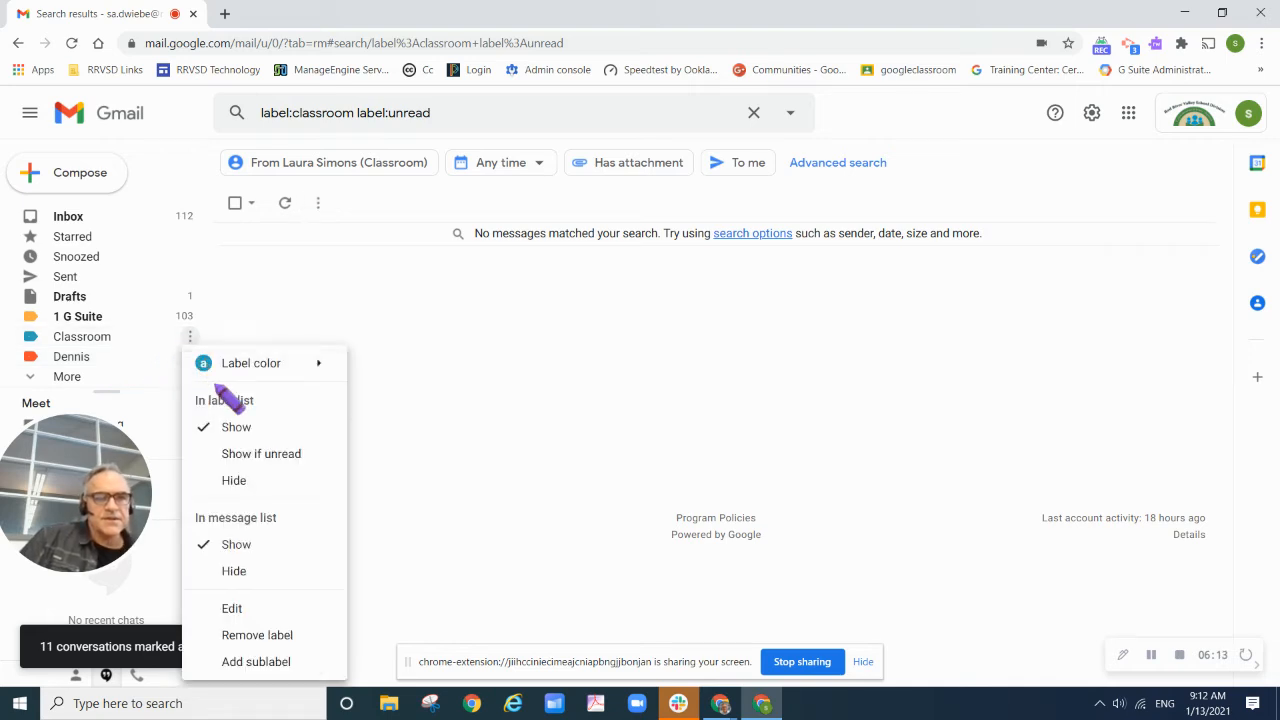
click(205, 452)
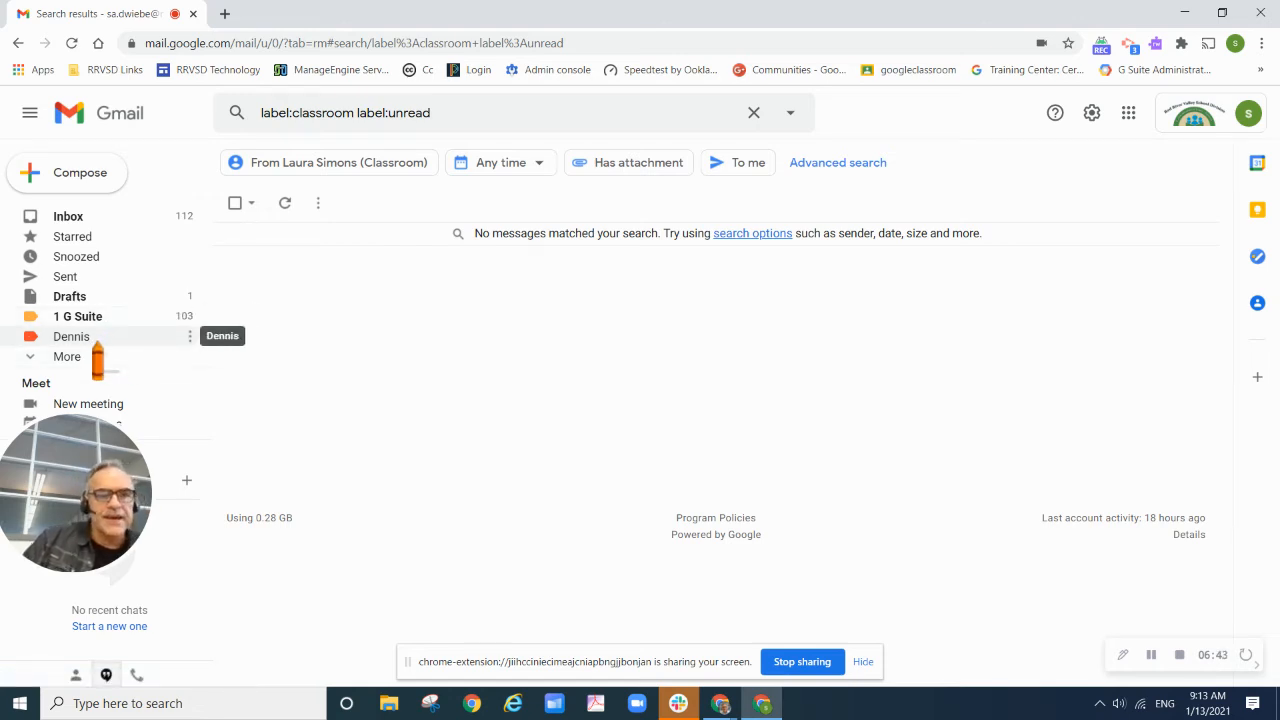
click(190, 316)
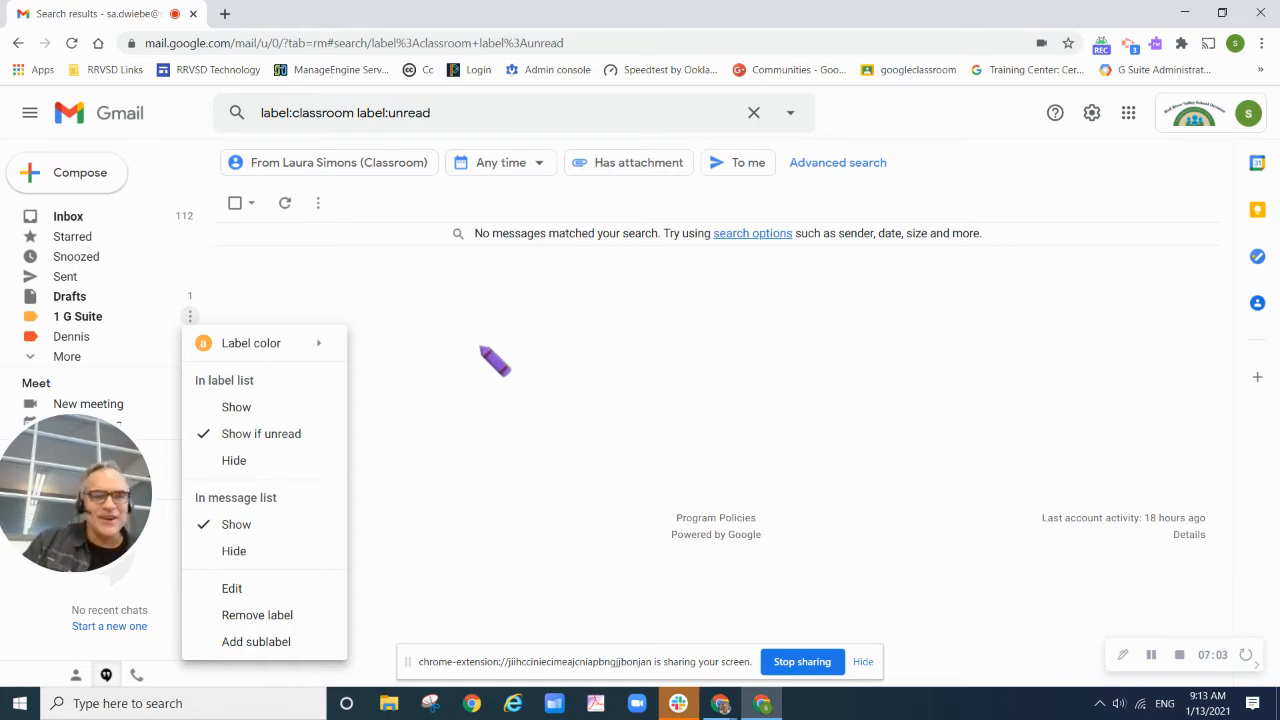
- Return to the Inbox and change its inbox type to Unread first in the quick settings
click(70, 220)
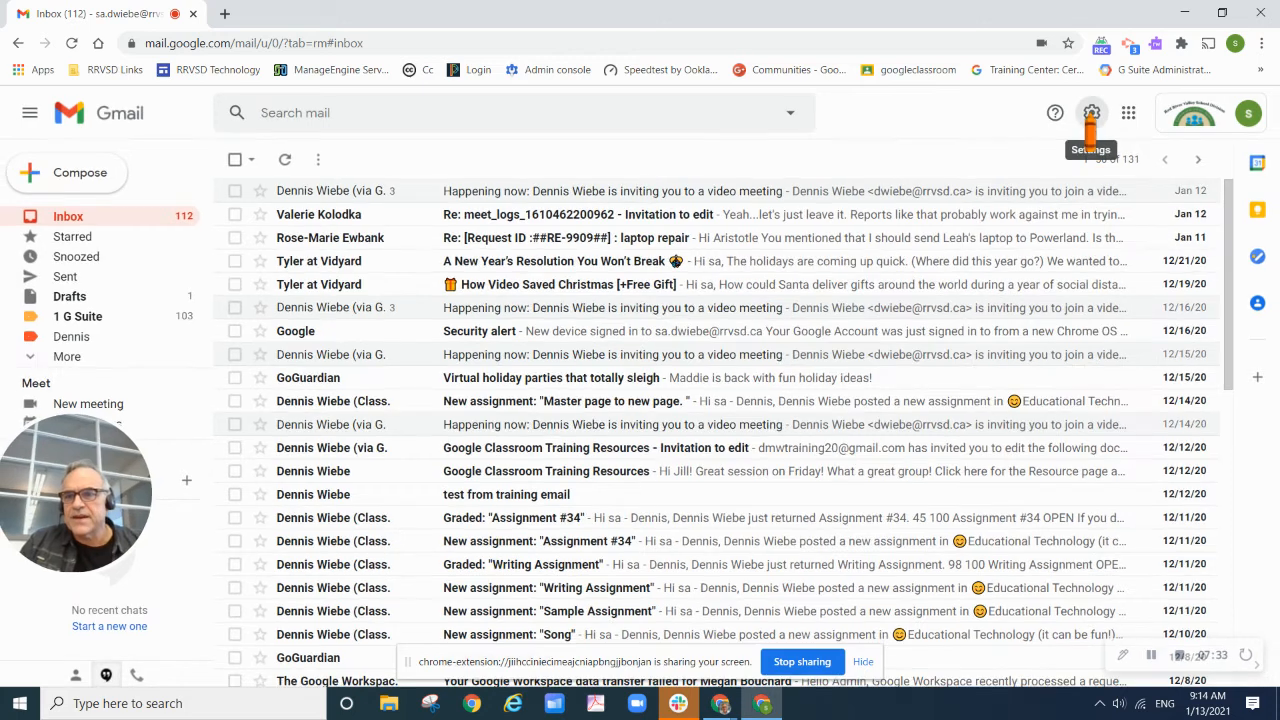
click(1091, 113)
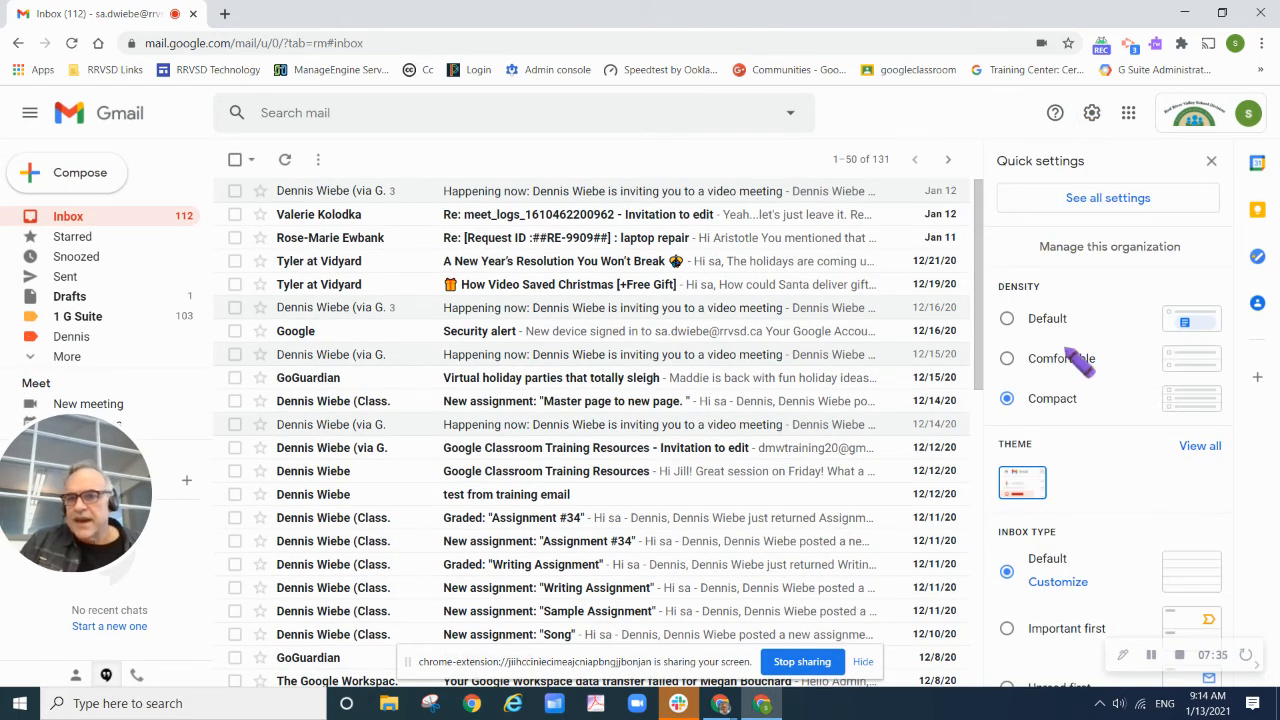
scroll(1070, 366, down, 1)
scroll(1068, 371, down, 2)
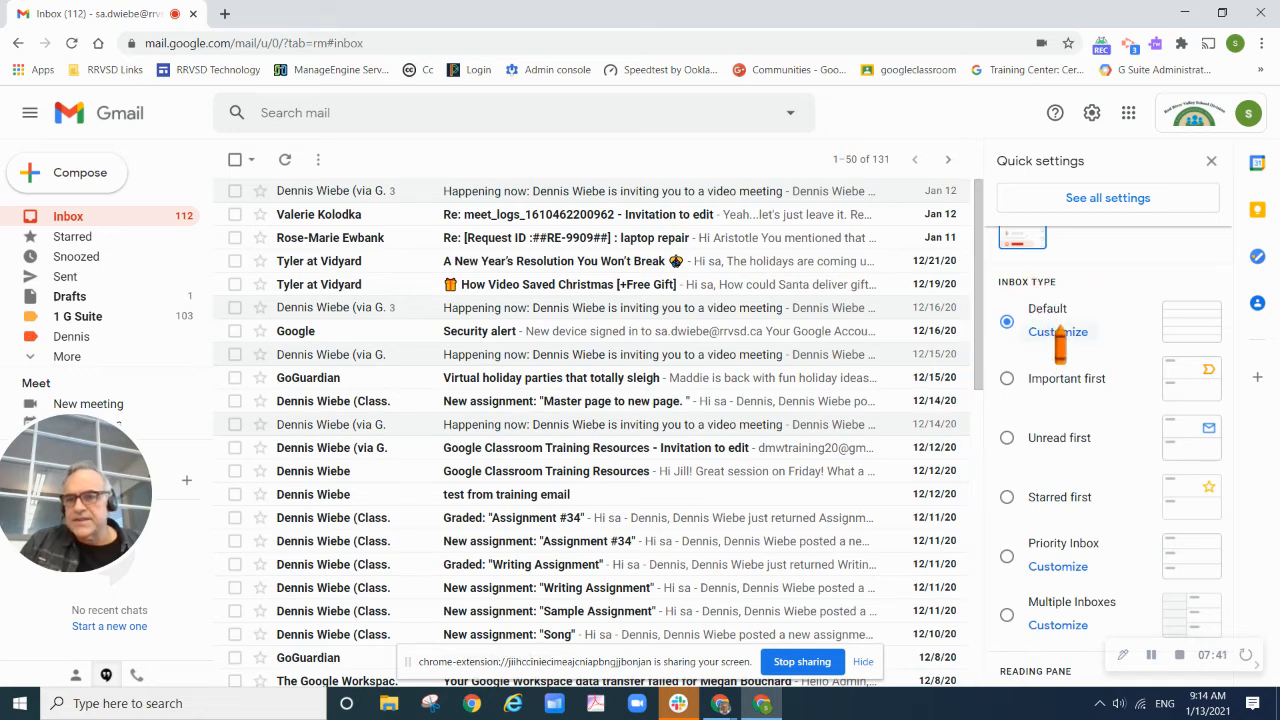
click(1007, 440)
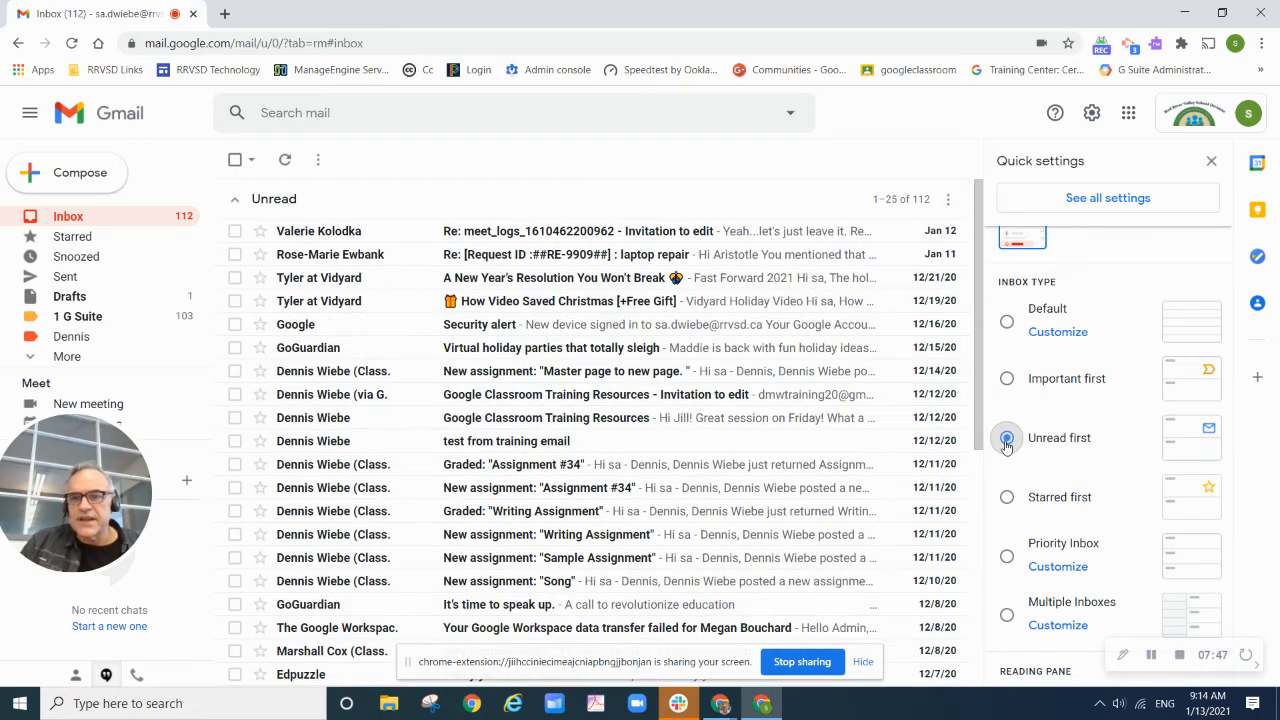
click(1211, 160)
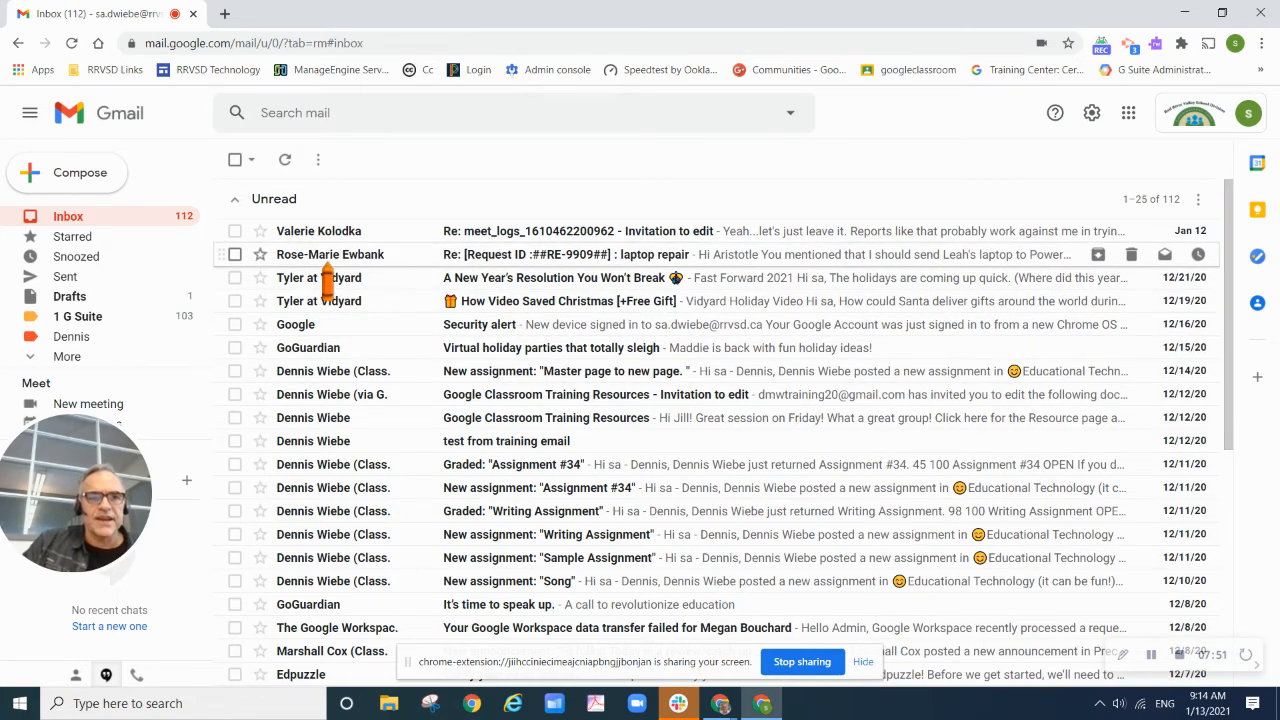
- Review the Unread and Everything else sections, and move the message "Google Classroom Training Resources" into the red-orange label below 1 G Suite
scroll(332, 445, down, 1)
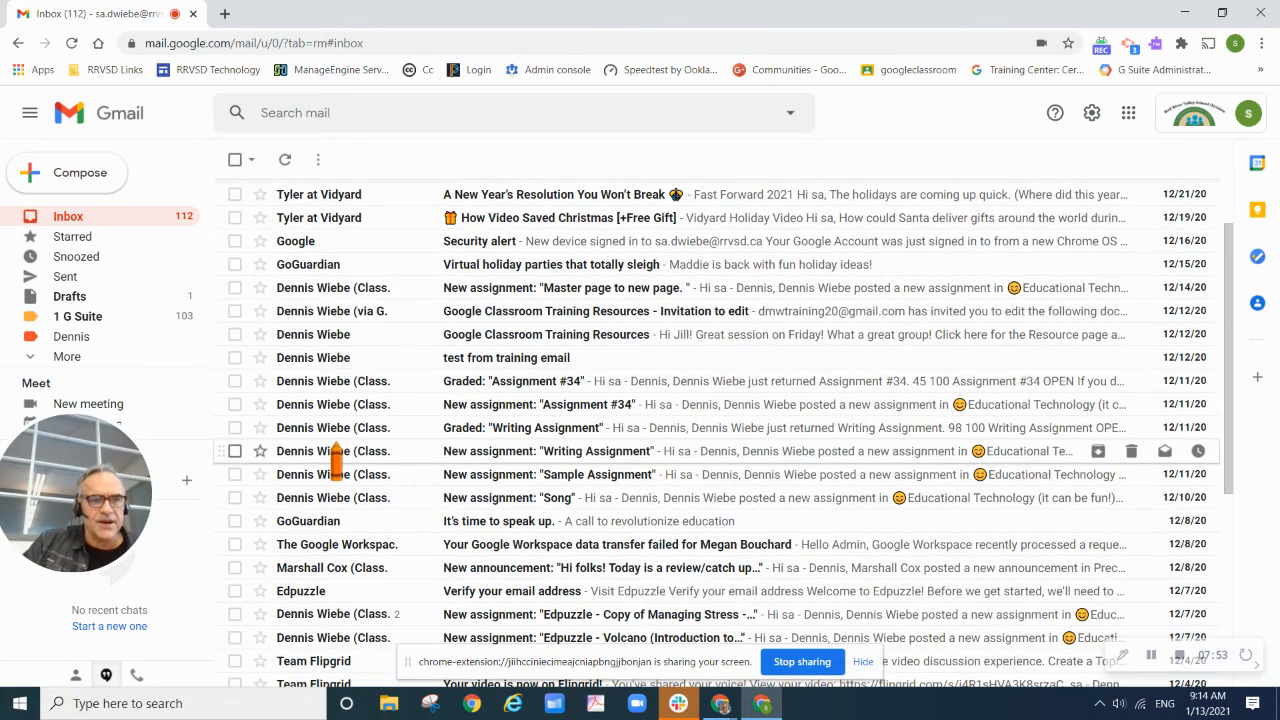
scroll(333, 460, down, 4)
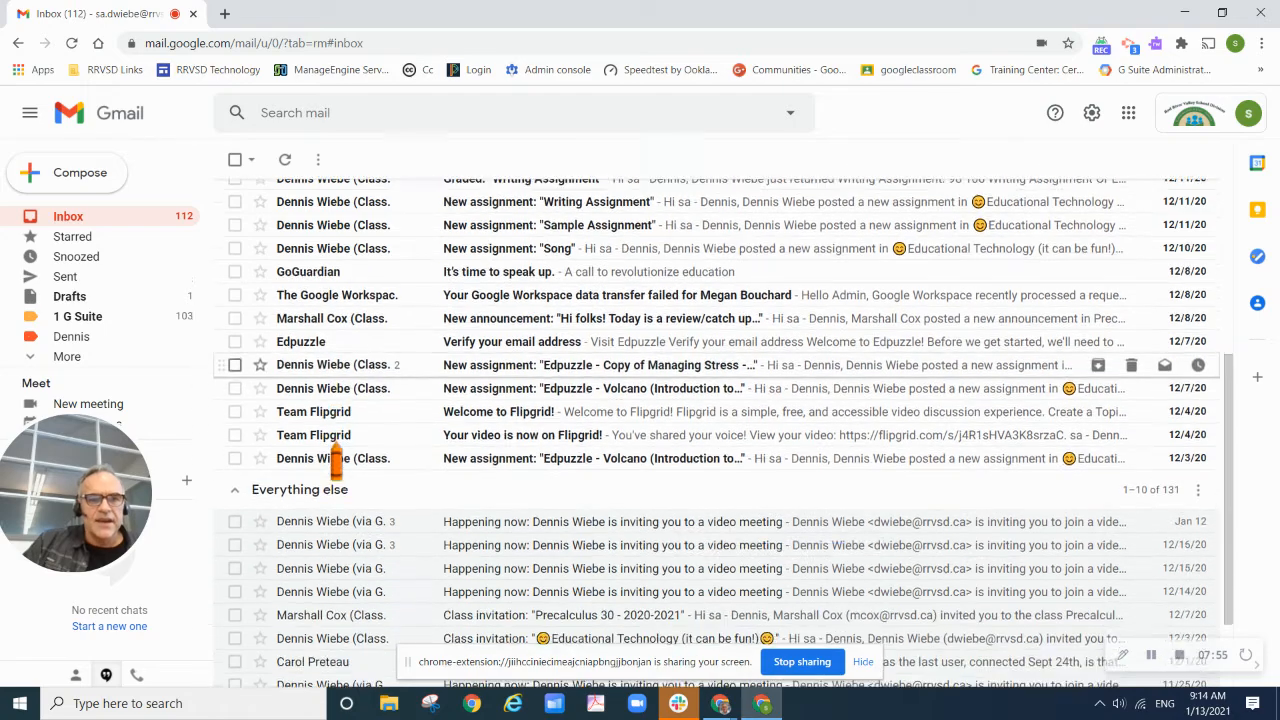
scroll(333, 462, down, 1)
scroll(330, 470, up, 5)
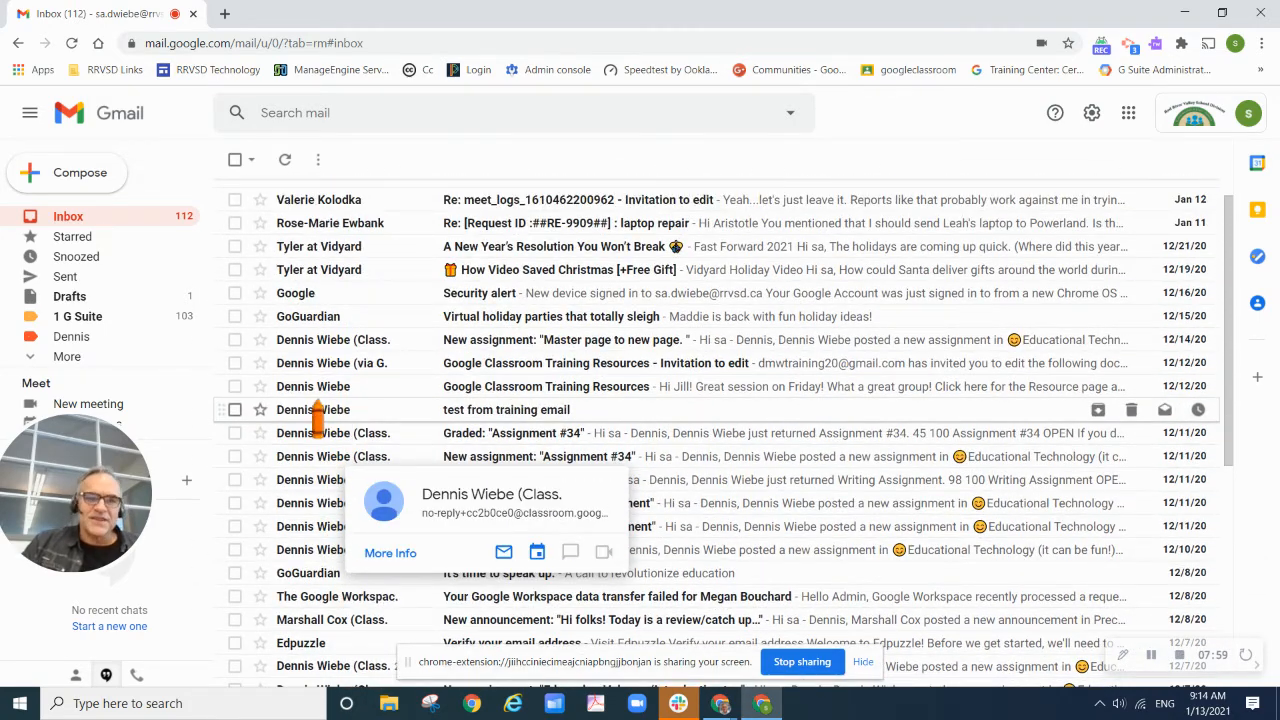
mouse_move(325, 389)
drag(322, 395, 62, 340)
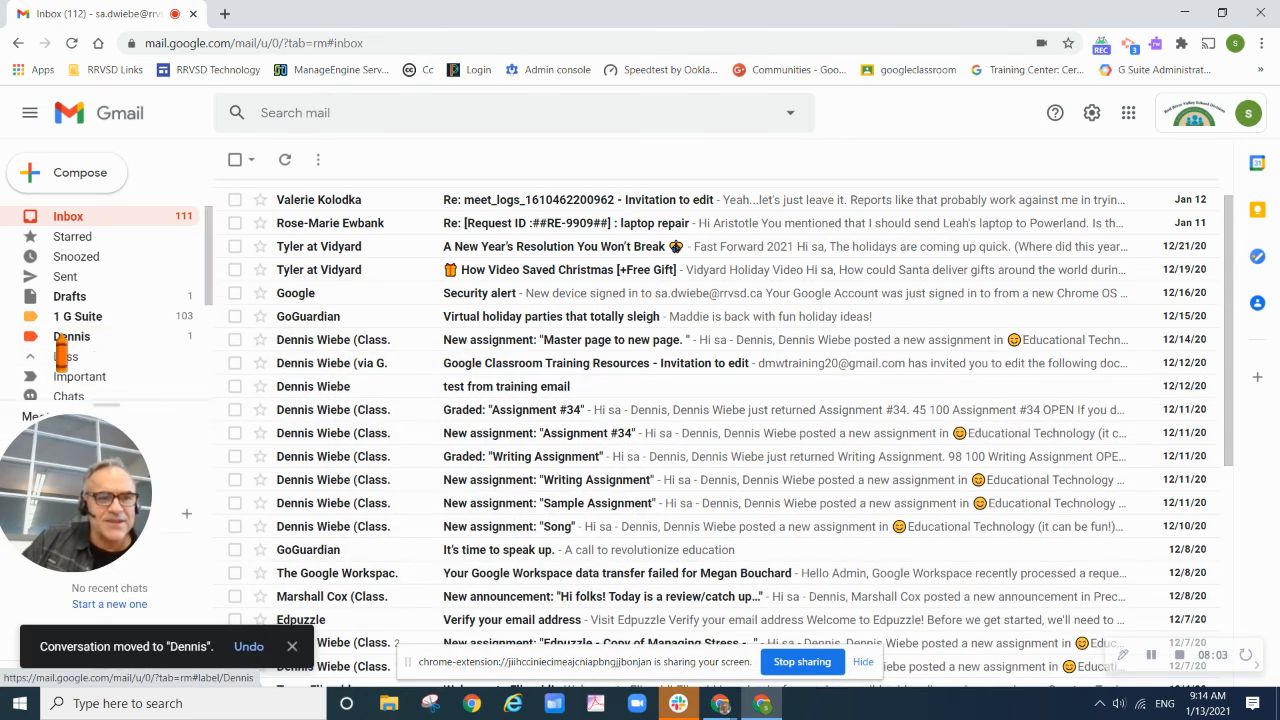